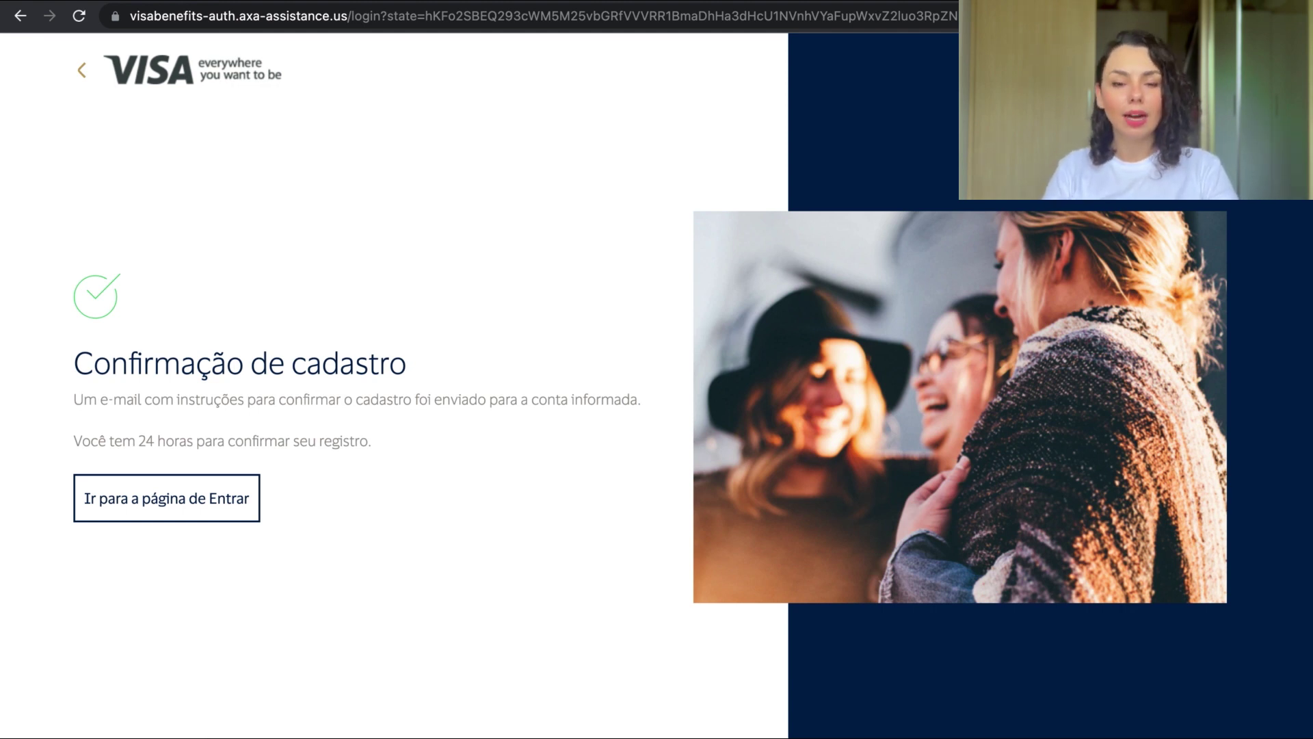
Leave the registration confirmation, accept the Termos de serviço and both Visa privacy notices, and continue to the next registration stage.
click(253, 499)
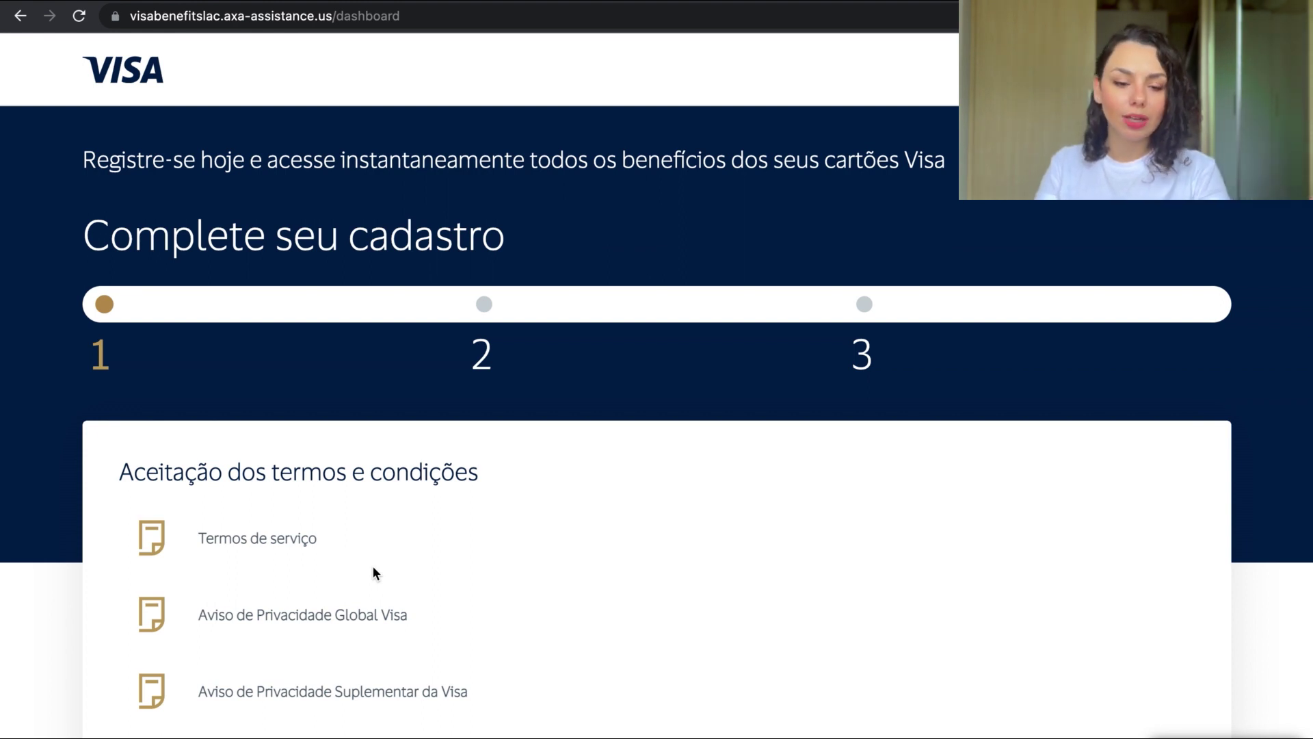
scroll(435, 530, down, 4)
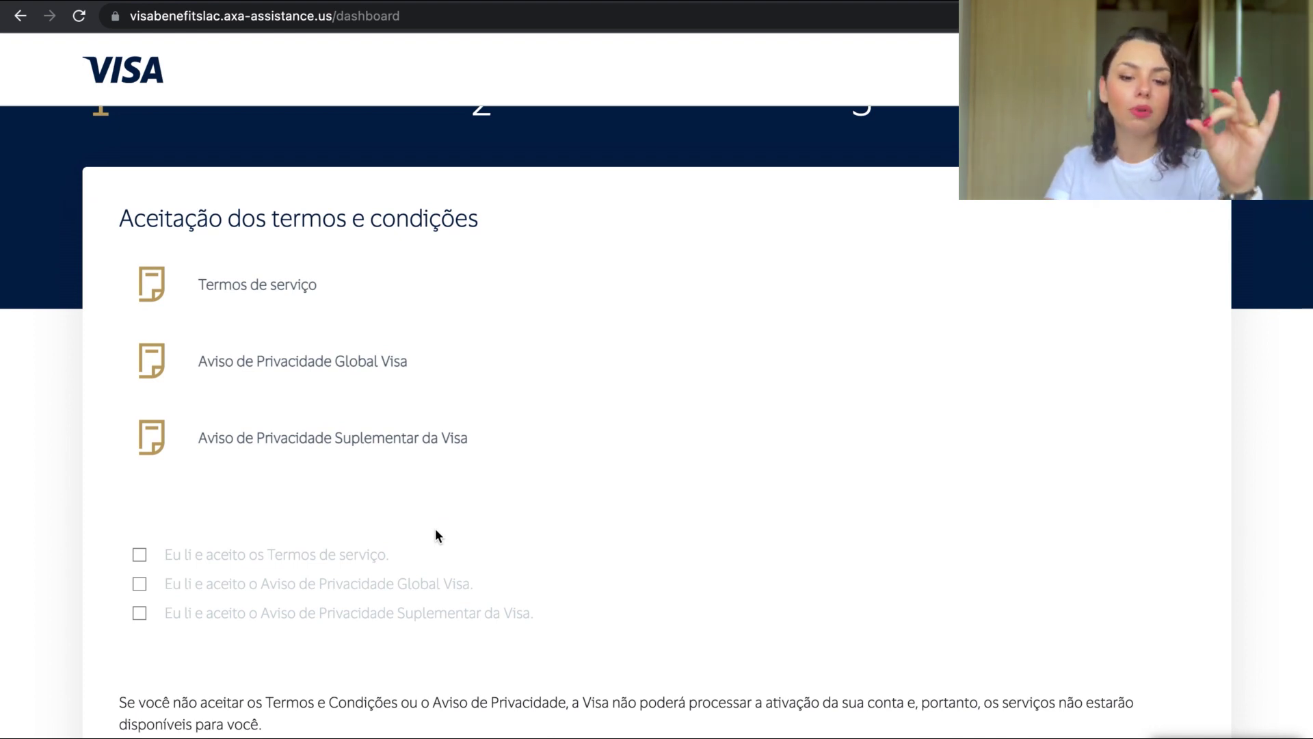
scroll(521, 478, down, 1)
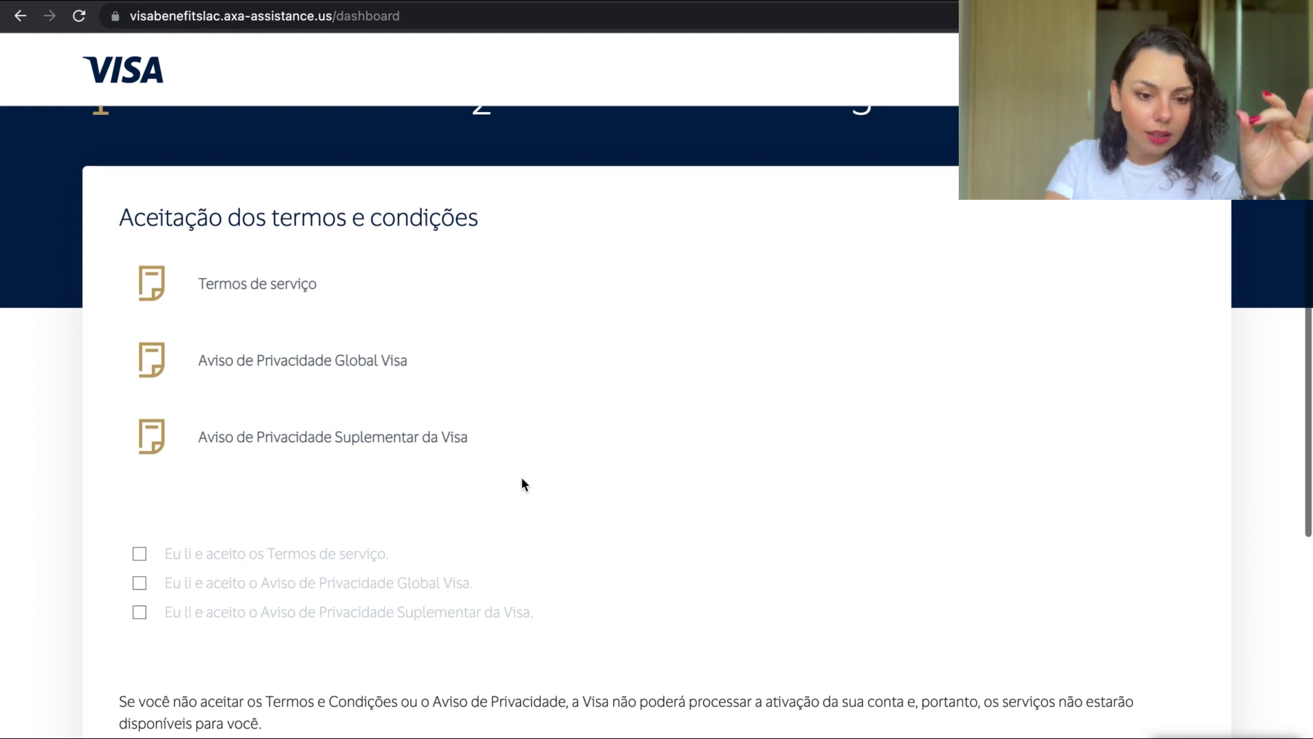
scroll(524, 484, down, 3)
click(139, 349)
click(140, 379)
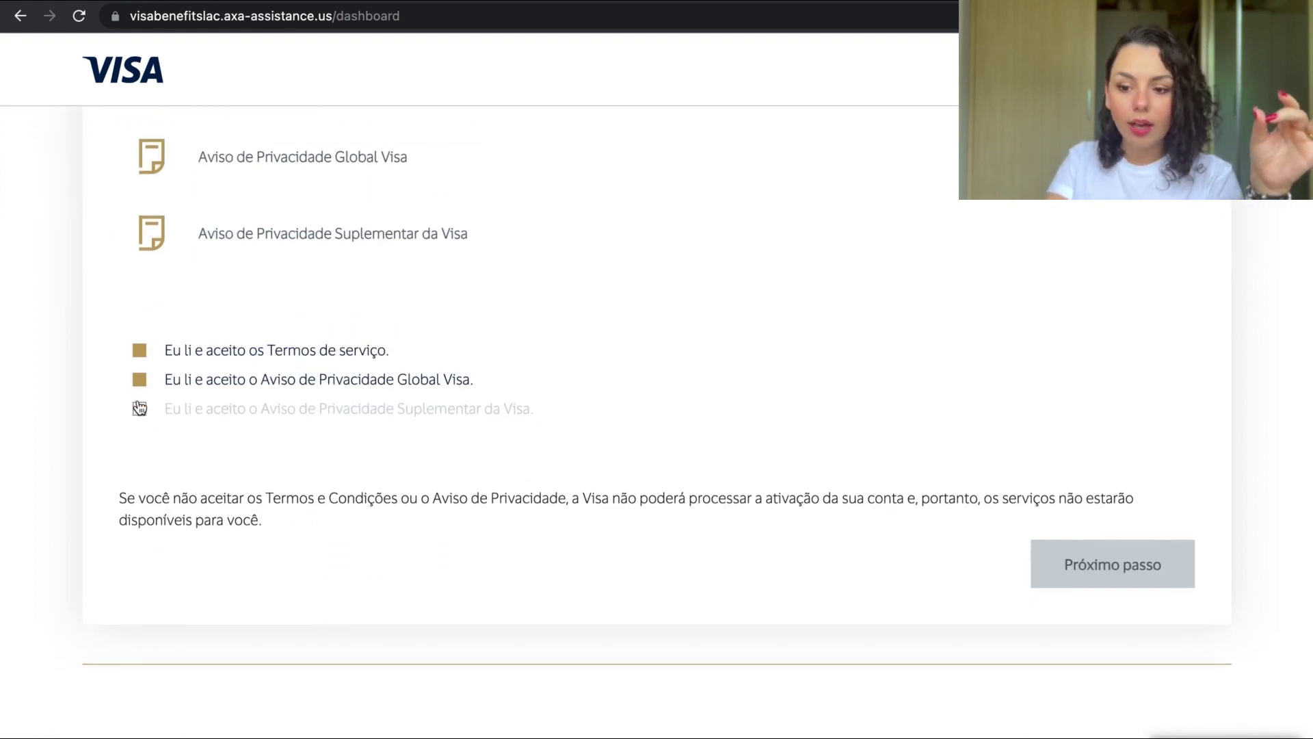
click(140, 408)
click(1076, 574)
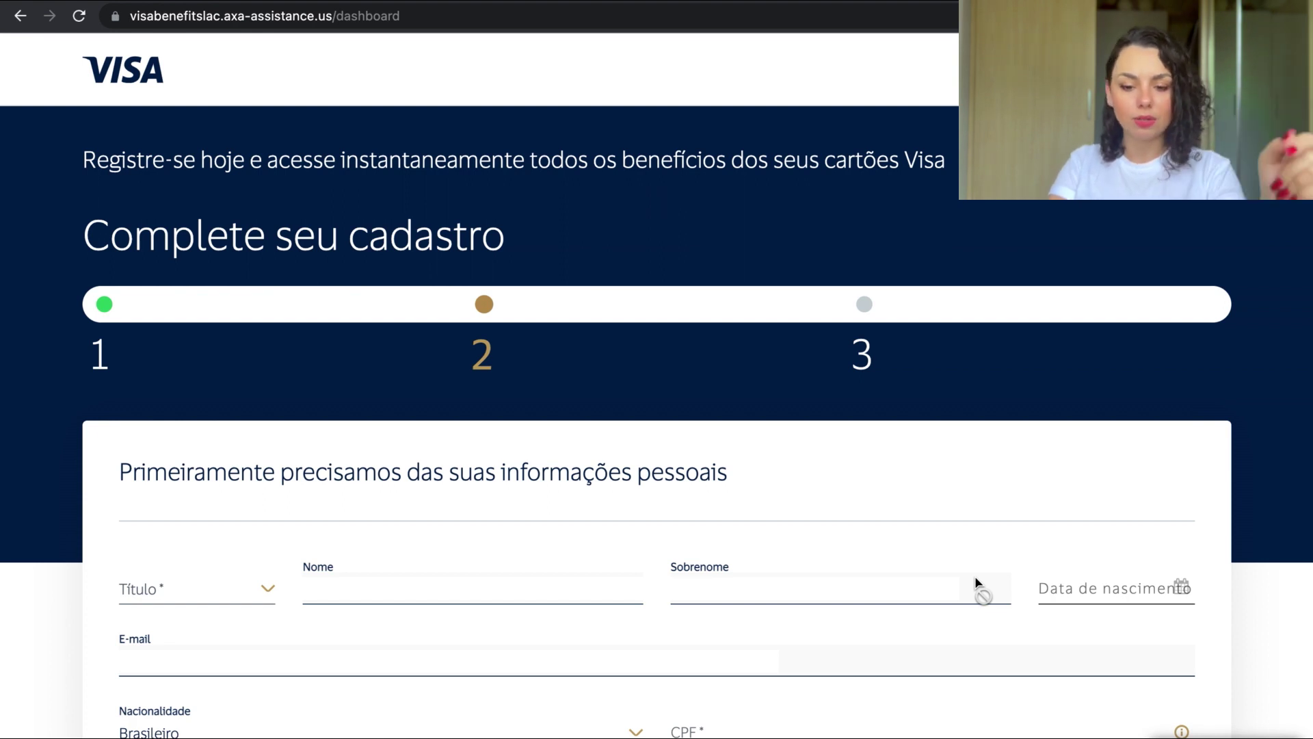
Go through the personal information and Visa card validation forms and complete the registration.
scroll(975, 578, down, 5)
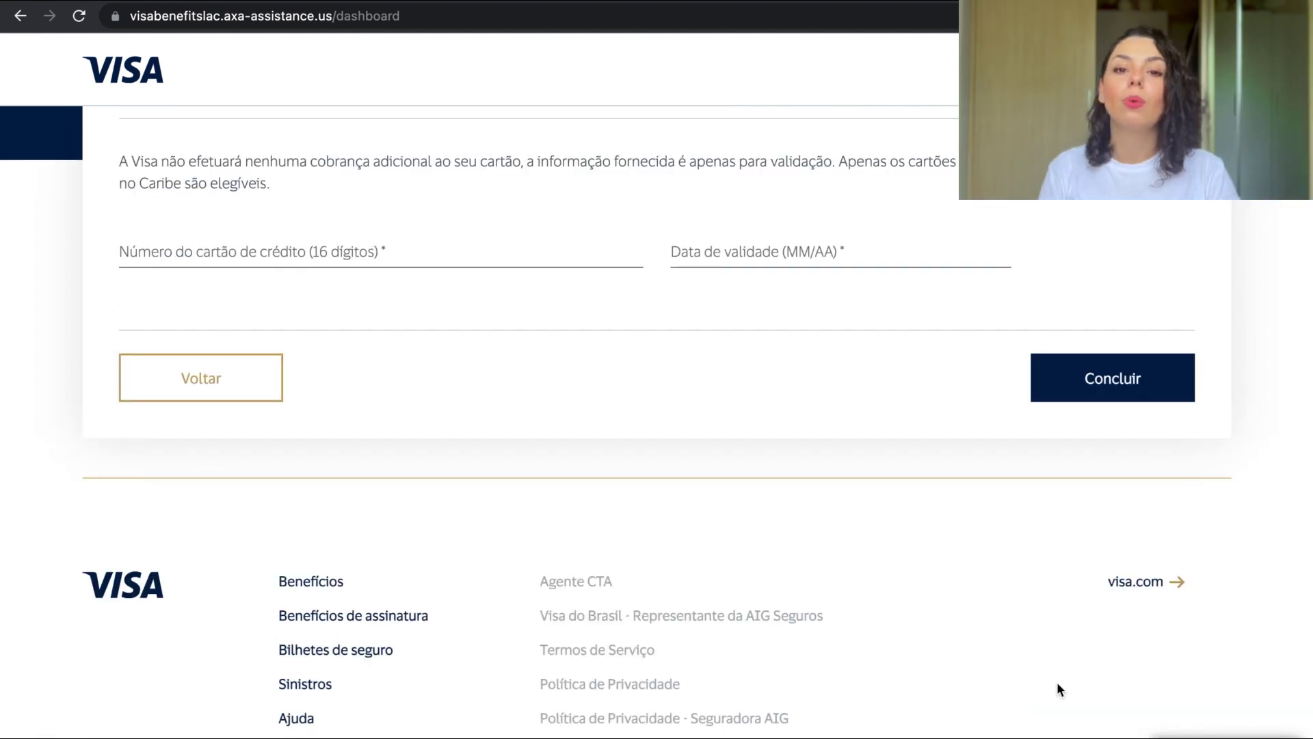
scroll(859, 488, up, 4)
scroll(859, 489, up, 1)
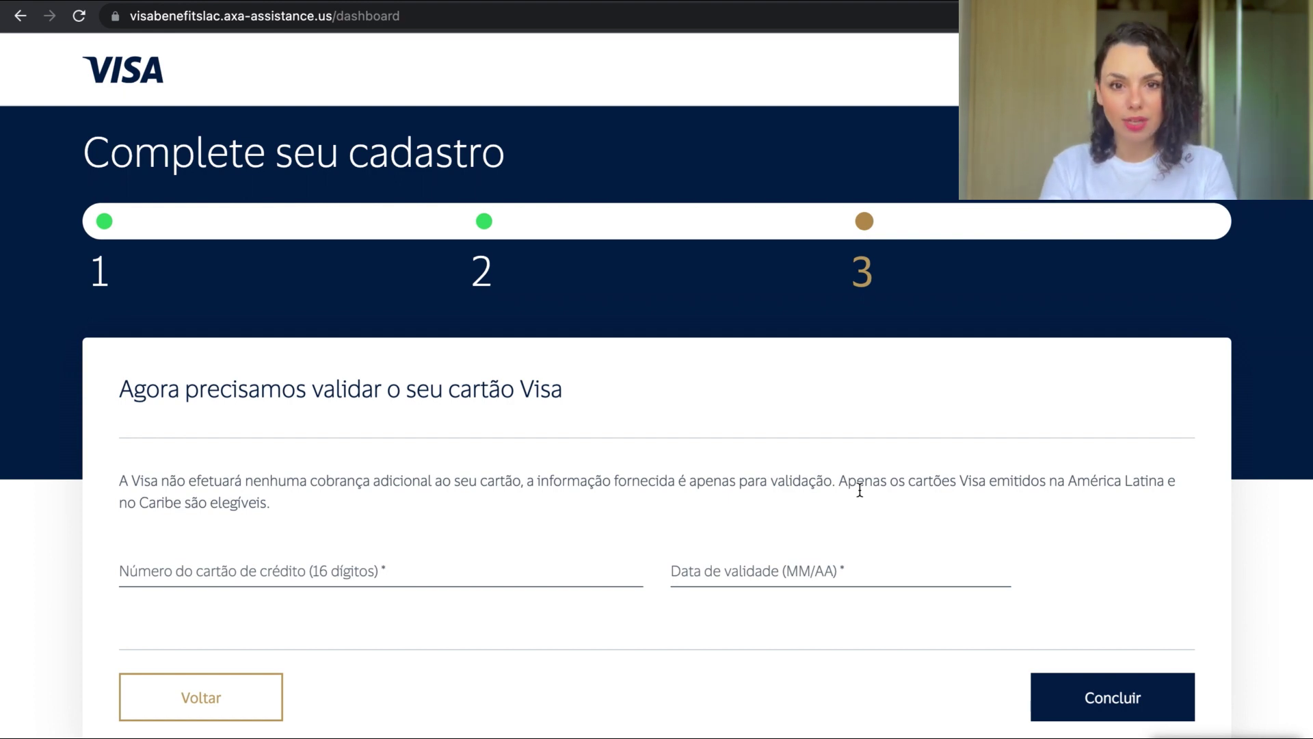
click(1093, 699)
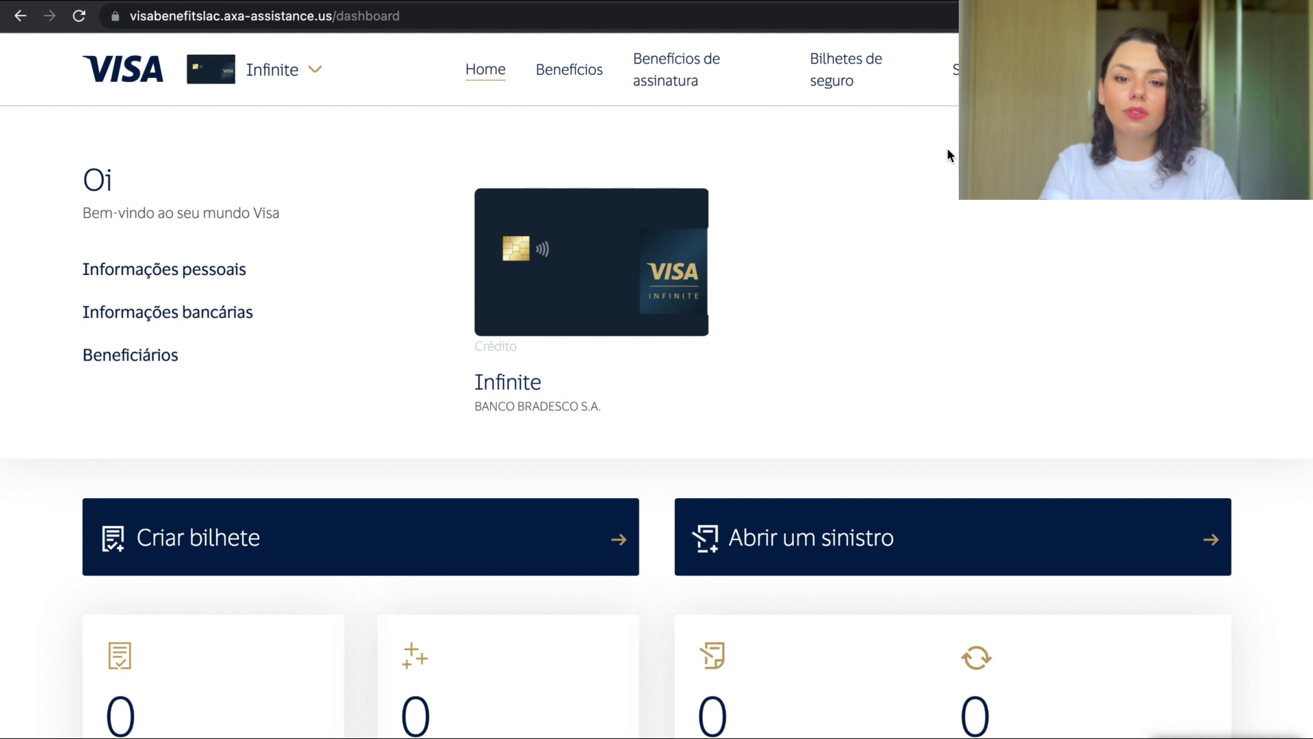
Filter the card's benefits to Proteção de compra and open the full details page of Proteção de Preços.
click(595, 78)
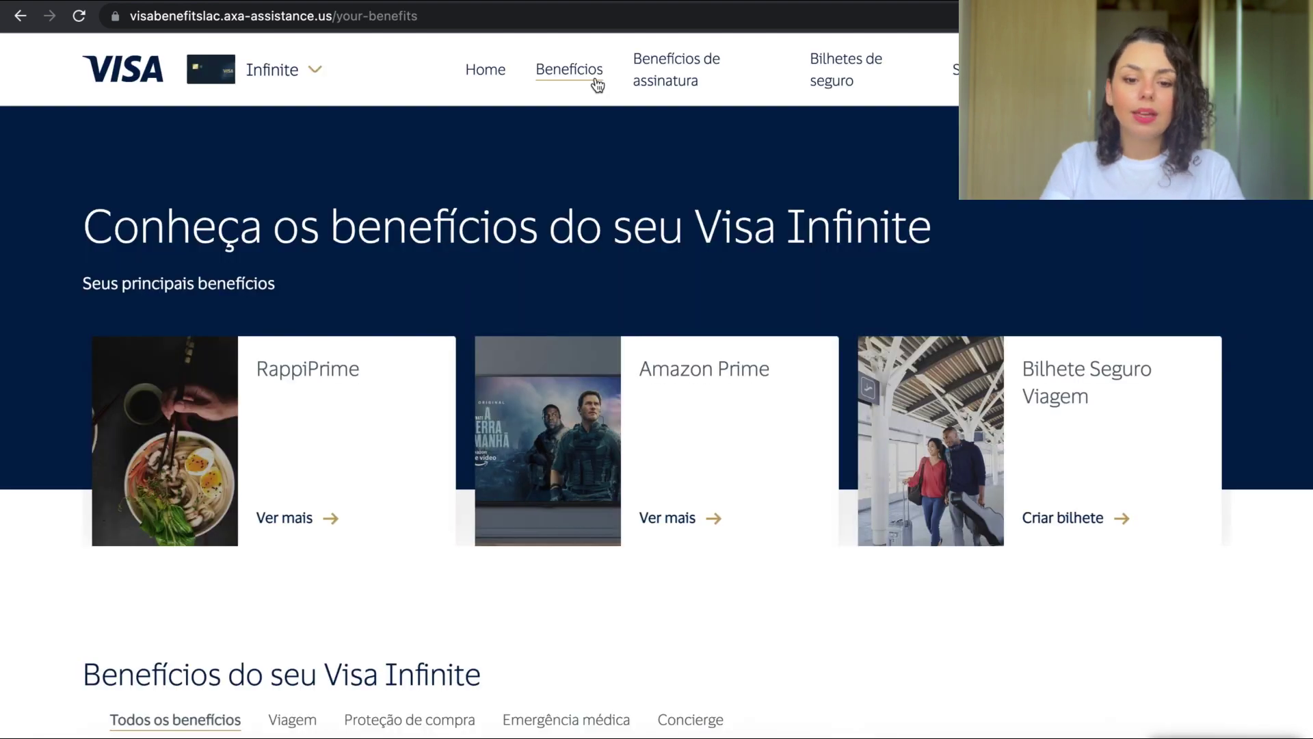
scroll(486, 396, down, 6)
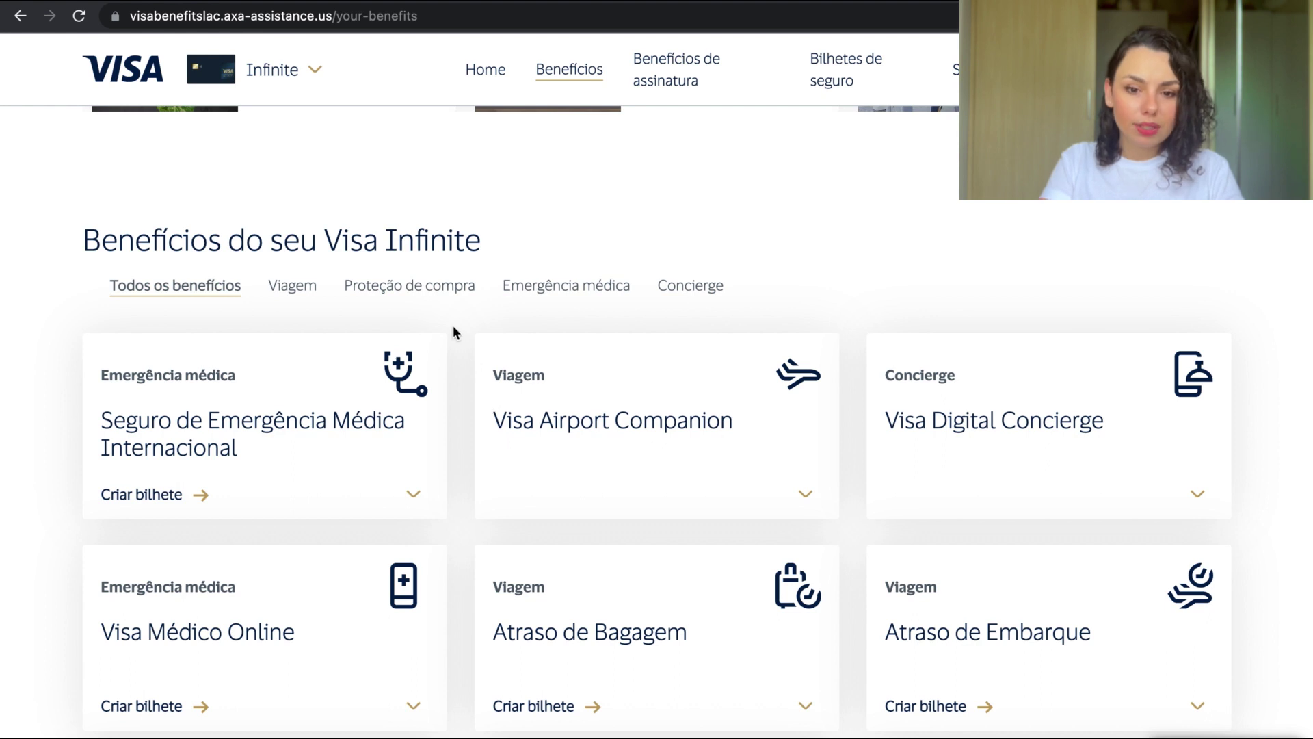
click(438, 287)
scroll(1090, 420, down, 1)
click(1196, 460)
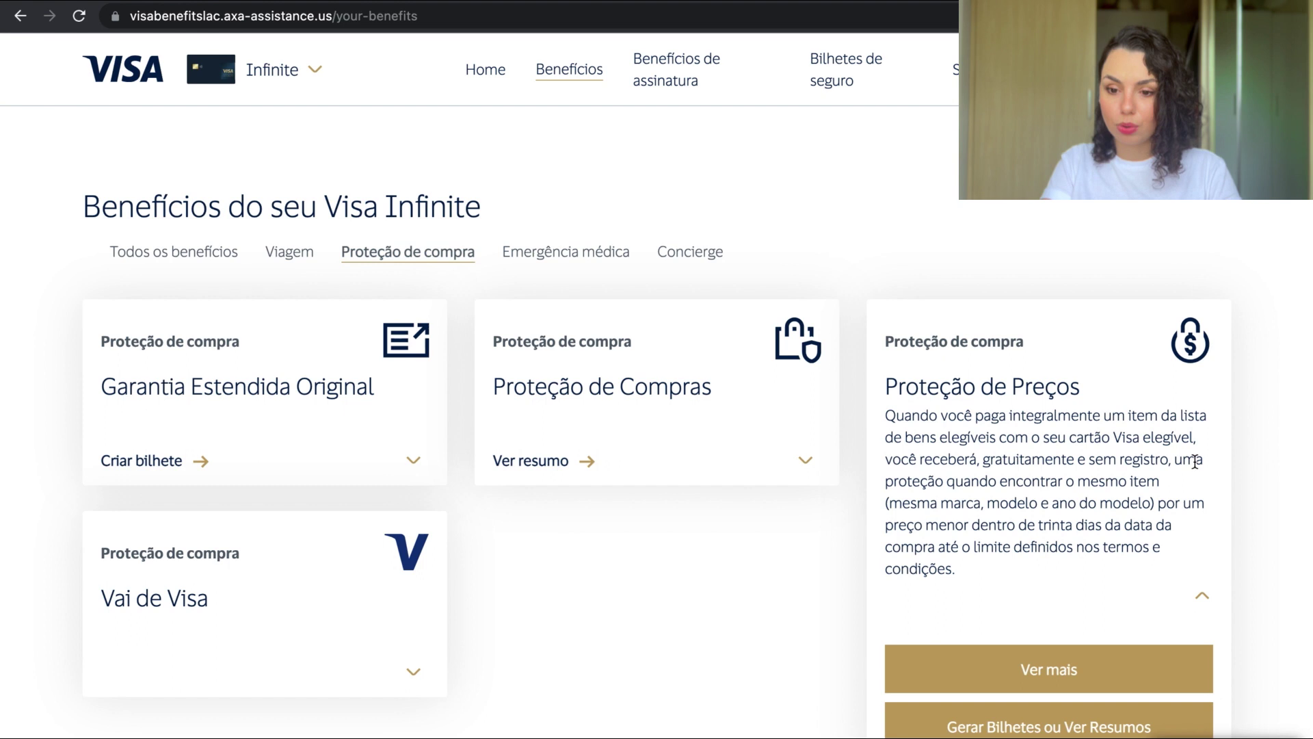
scroll(1266, 447, down, 3)
click(1117, 504)
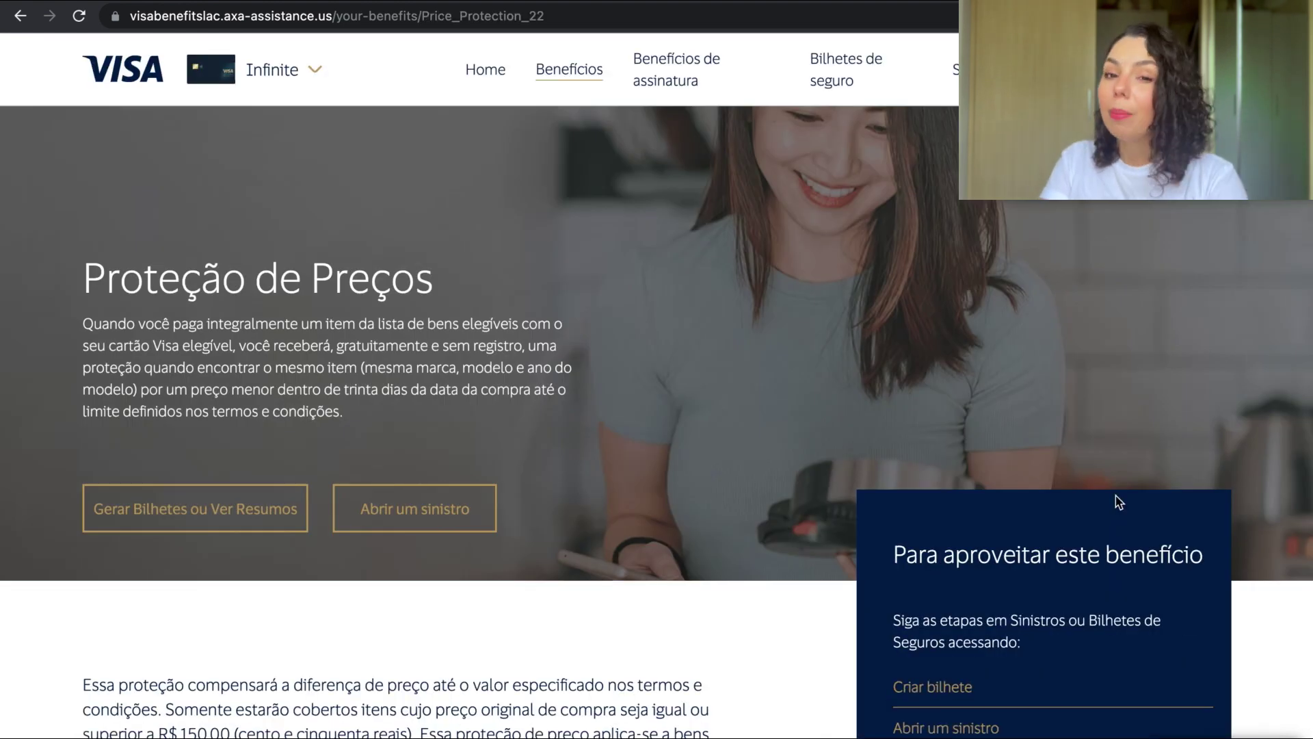
Read the Proteção de Preços coverage description, highlighting the passage on the R$ 150,00 minimum purchase price.
scroll(793, 531, down, 5)
scroll(793, 532, down, 1)
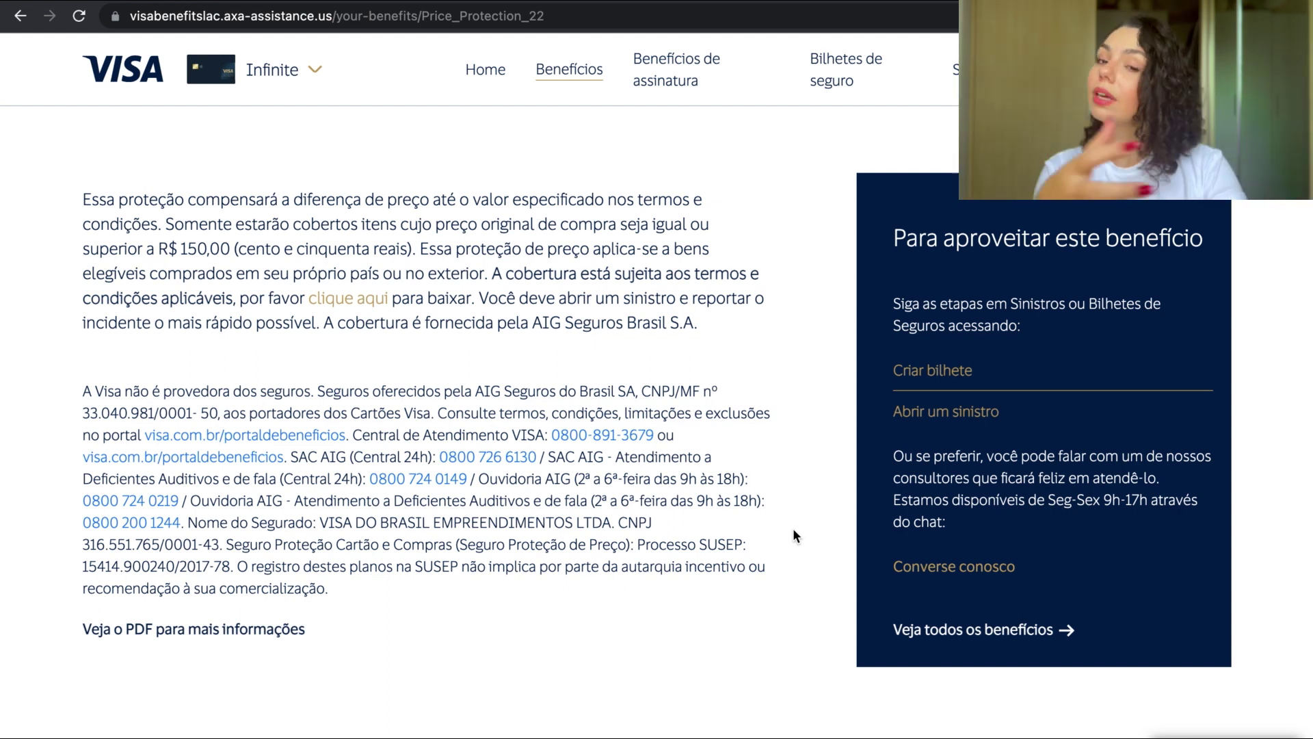
drag(83, 249, 426, 249)
click(426, 250)
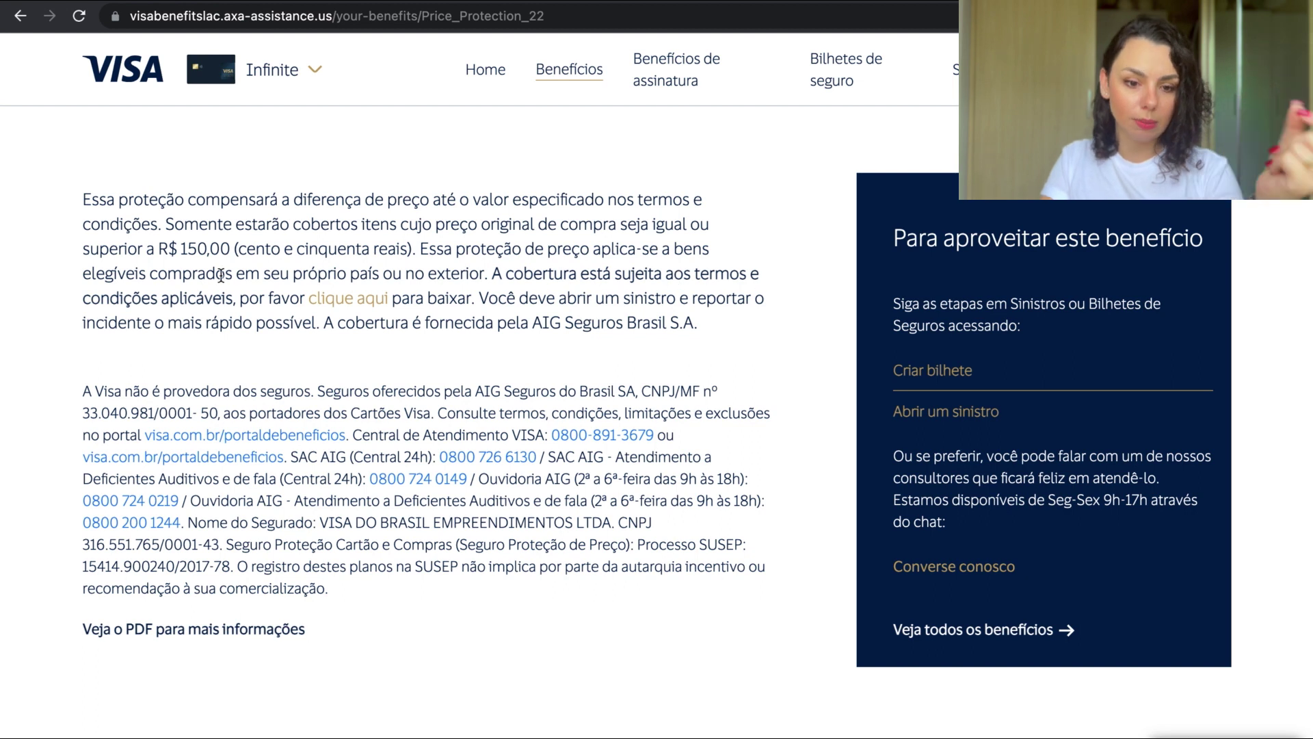
Open the linked price protection terms and conditions PDF in a new tab and switch to it.
right_click(346, 309)
click(434, 158)
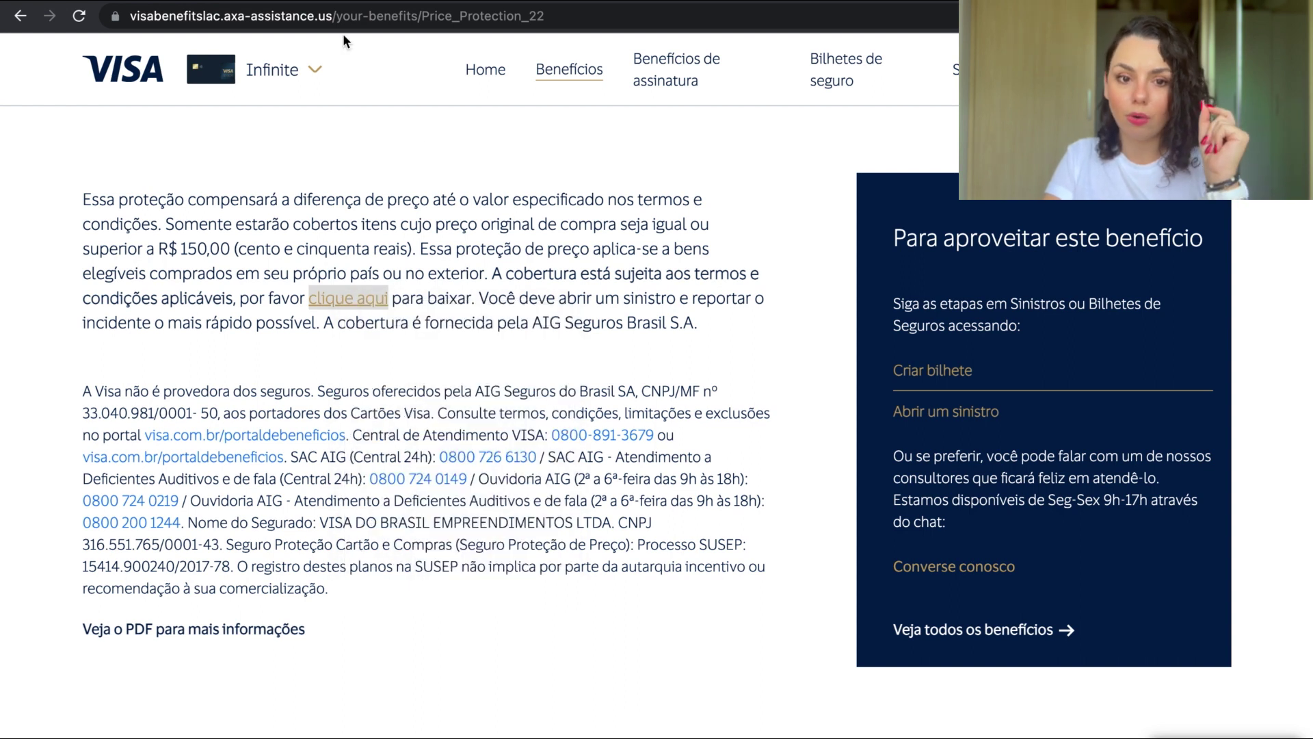
key(ctrl+Tab)
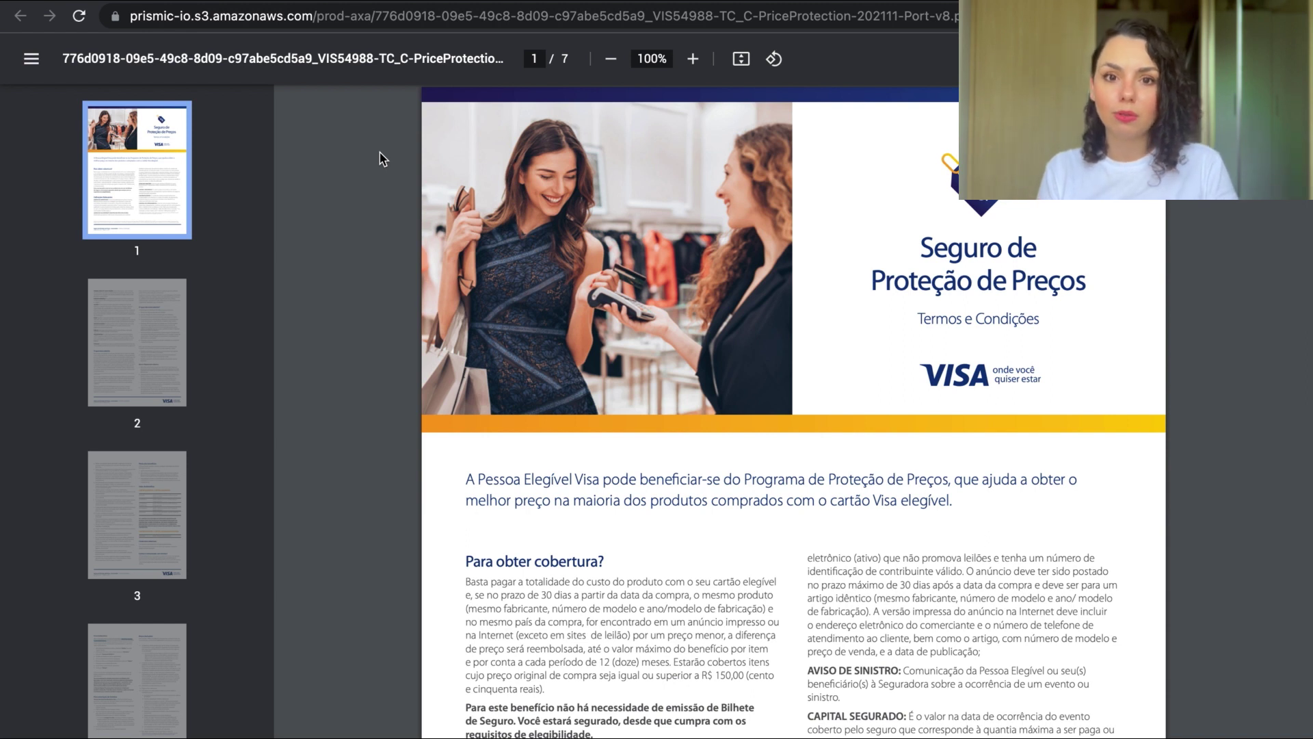
Examine the PDF's coverage requirements, definitions, exclusions and the benefit amounts for each eligible Visa card.
scroll(610, 354, down, 5)
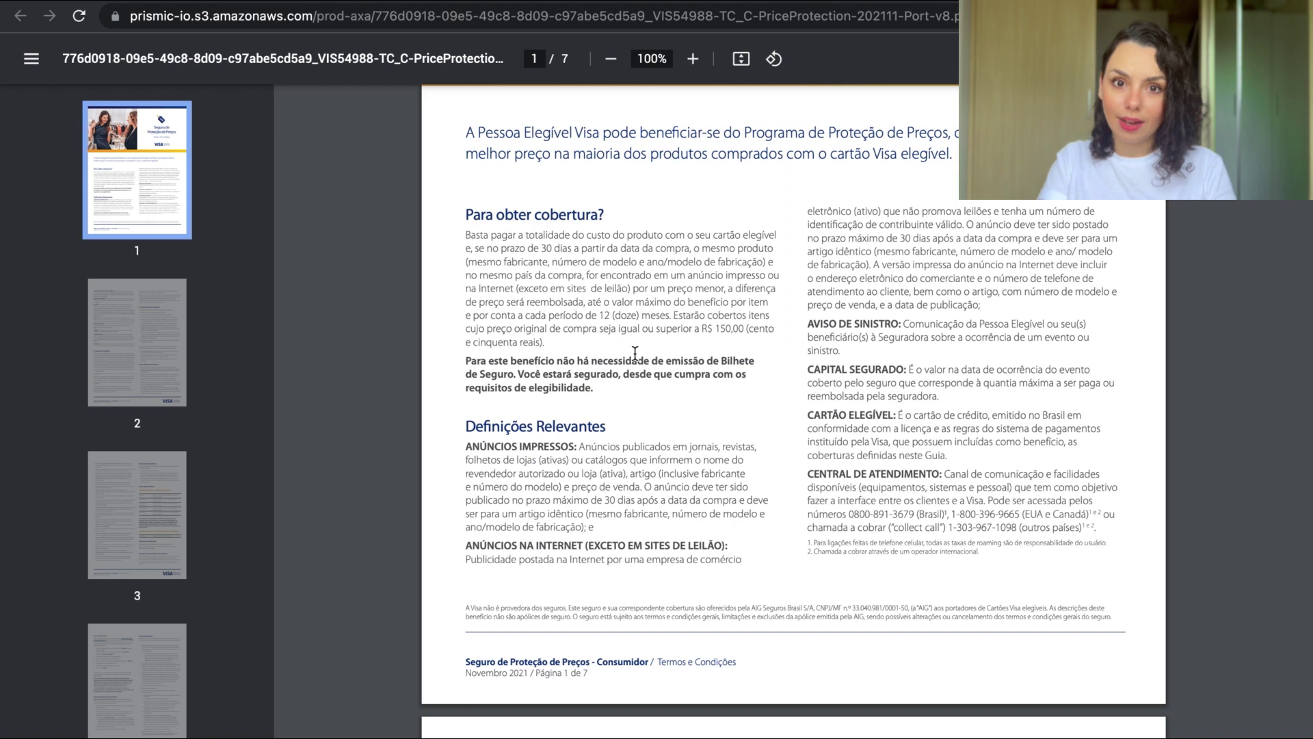
scroll(635, 353, down, 5)
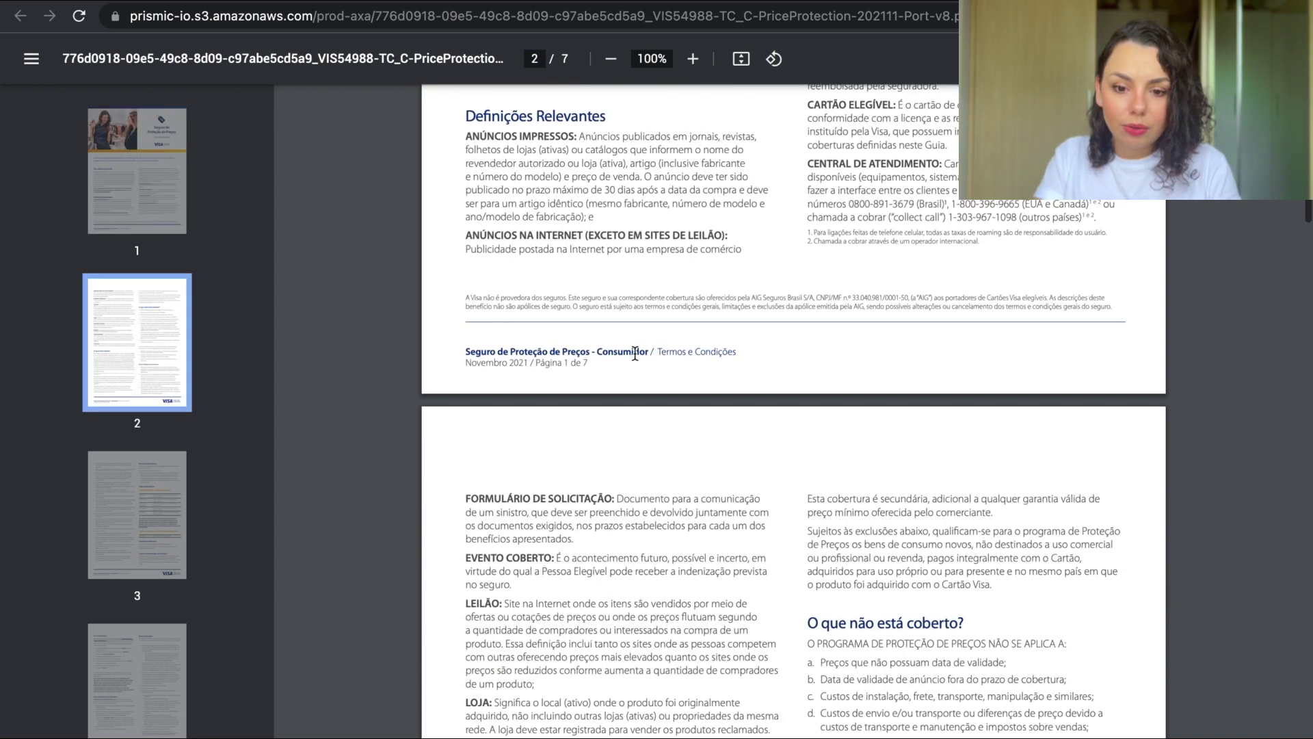
scroll(635, 352, down, 2)
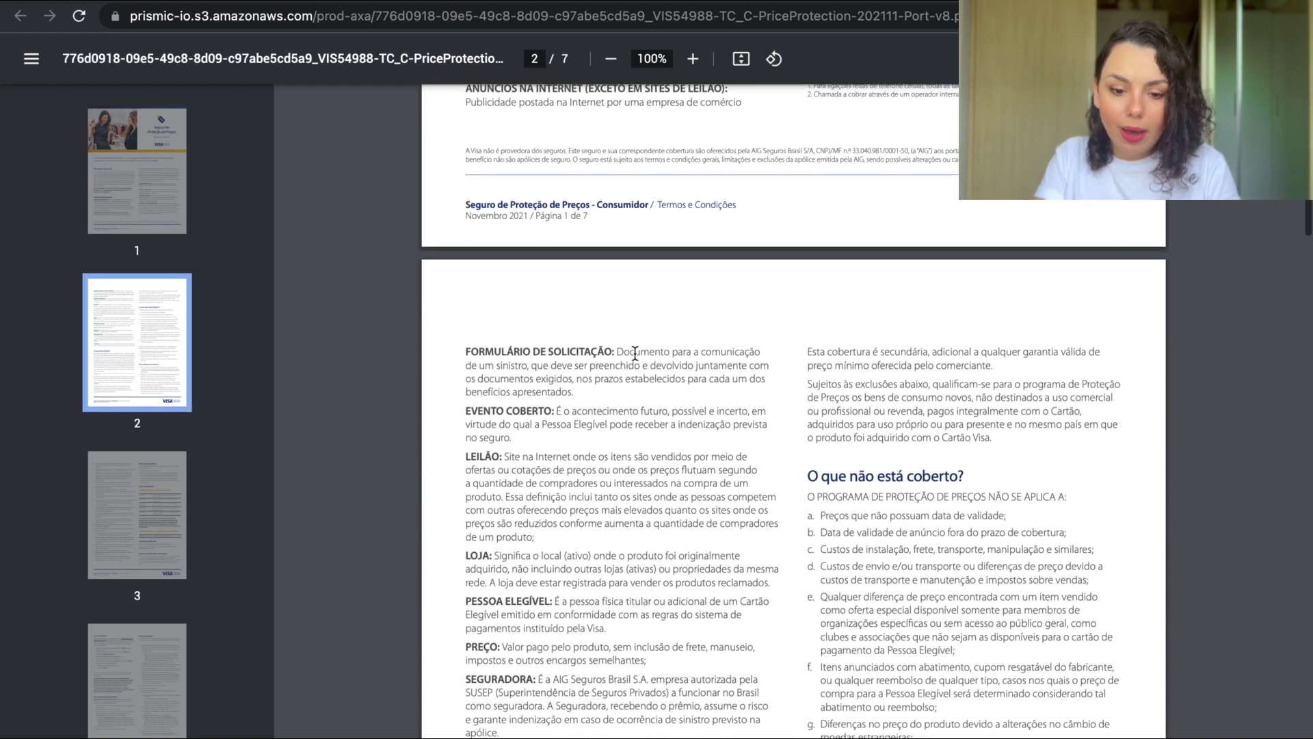
scroll(635, 352, down, 3)
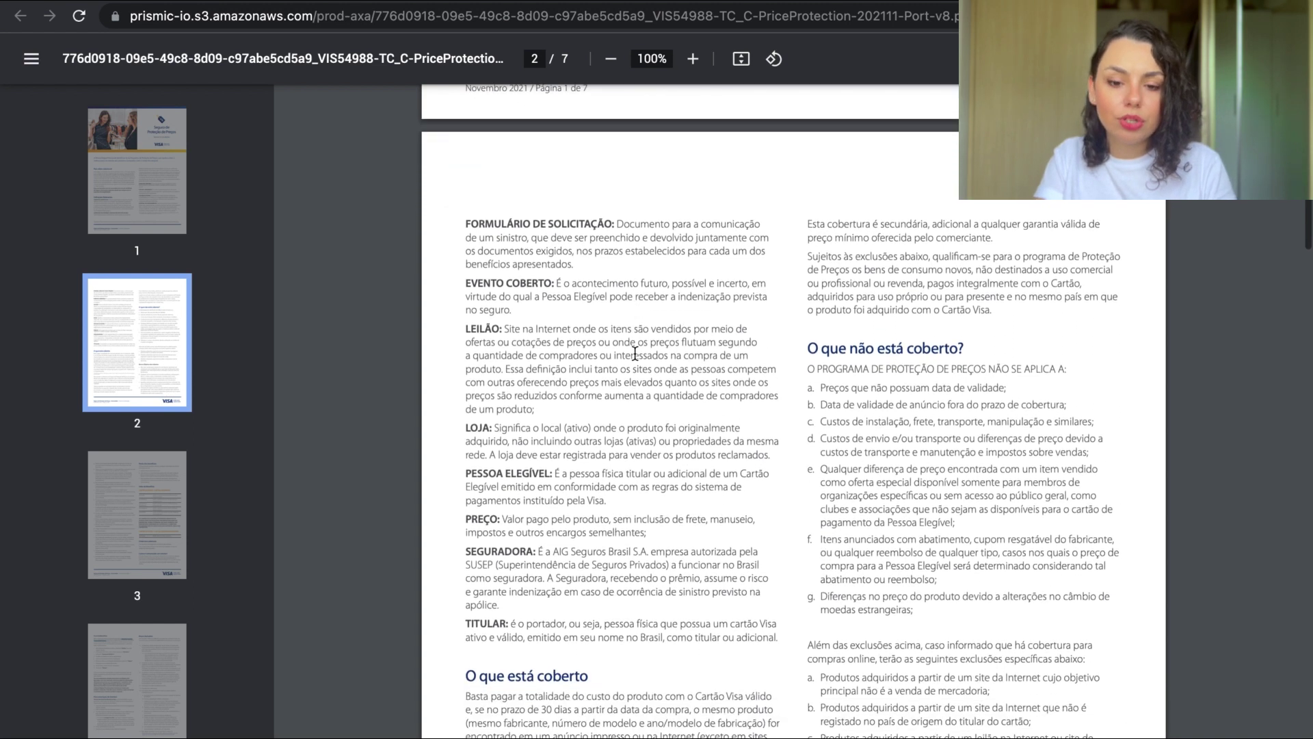
scroll(634, 354, down, 2)
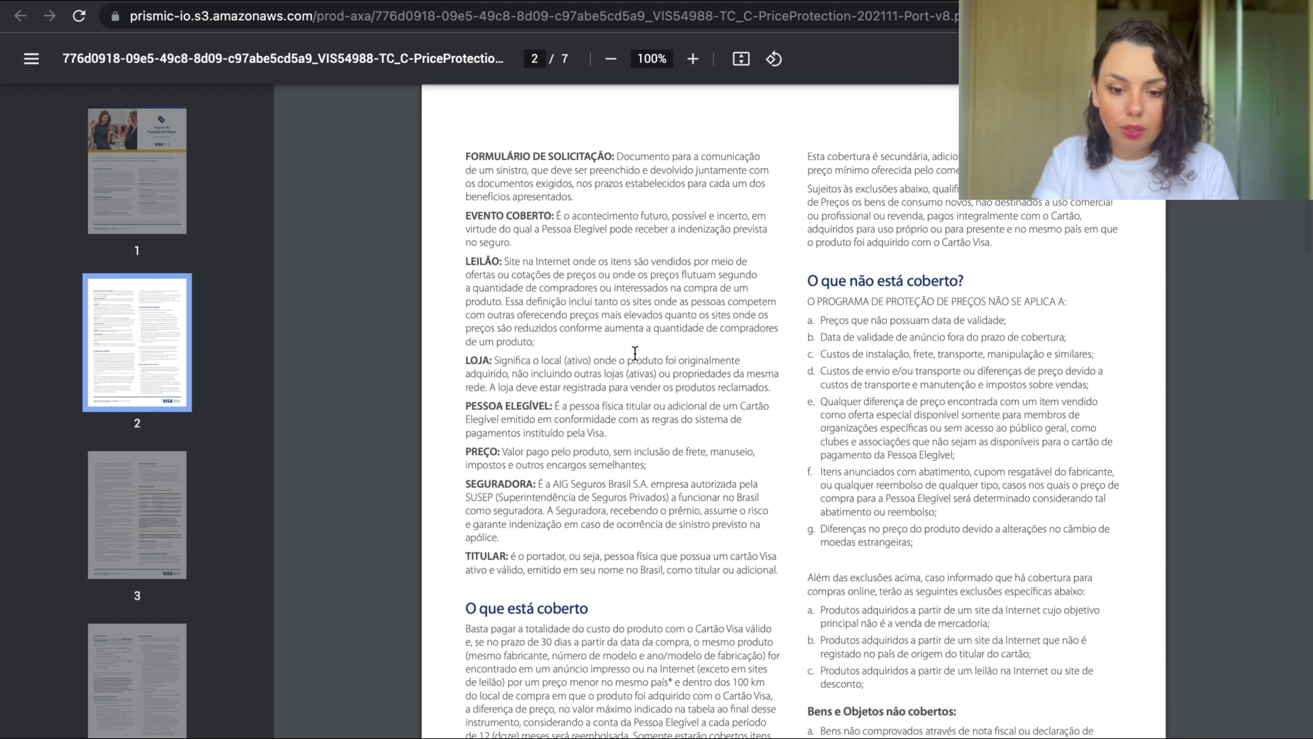
scroll(635, 353, down, 4)
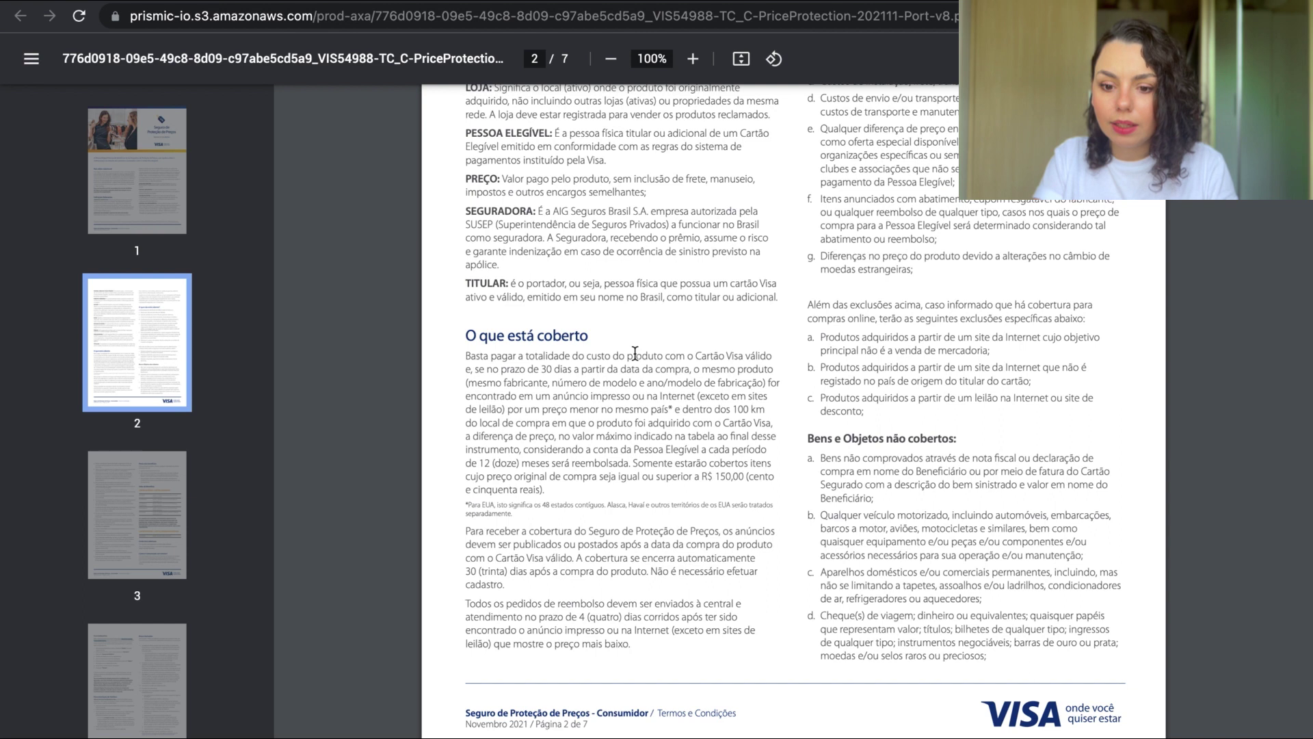
scroll(635, 354, down, 4)
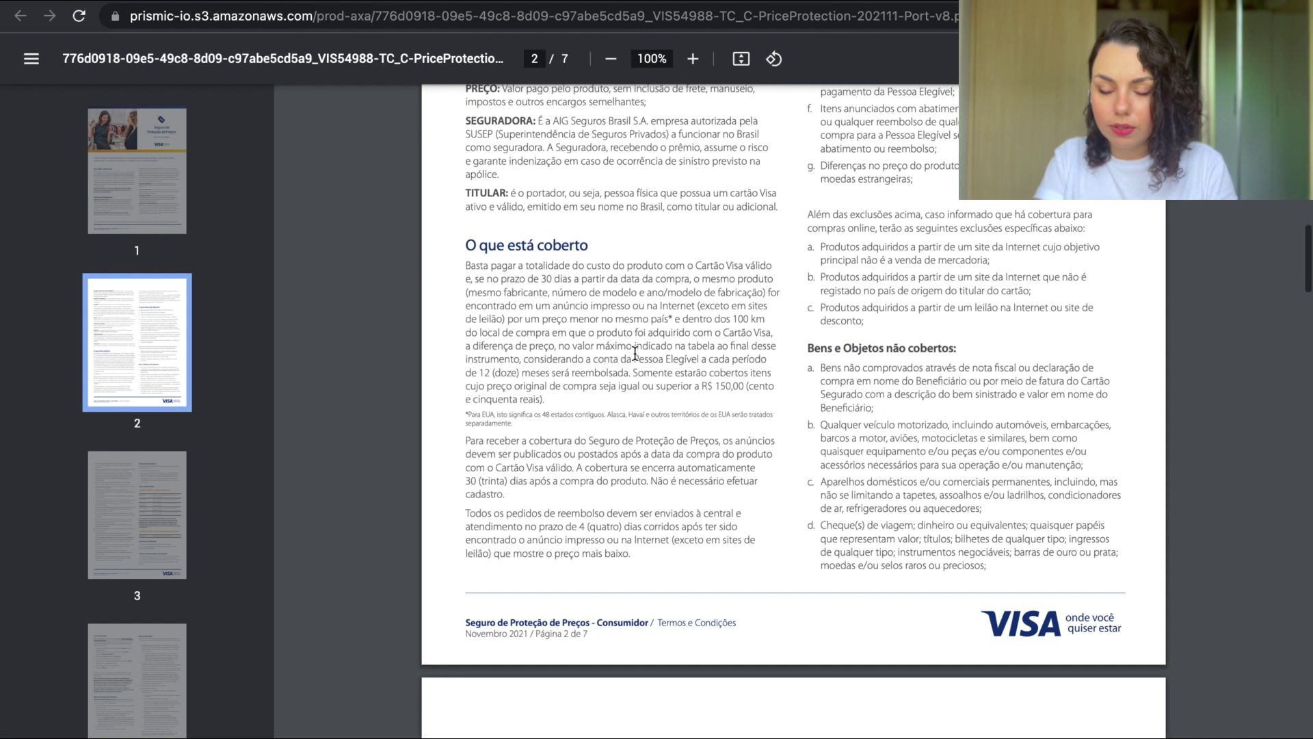
scroll(635, 354, down, 8)
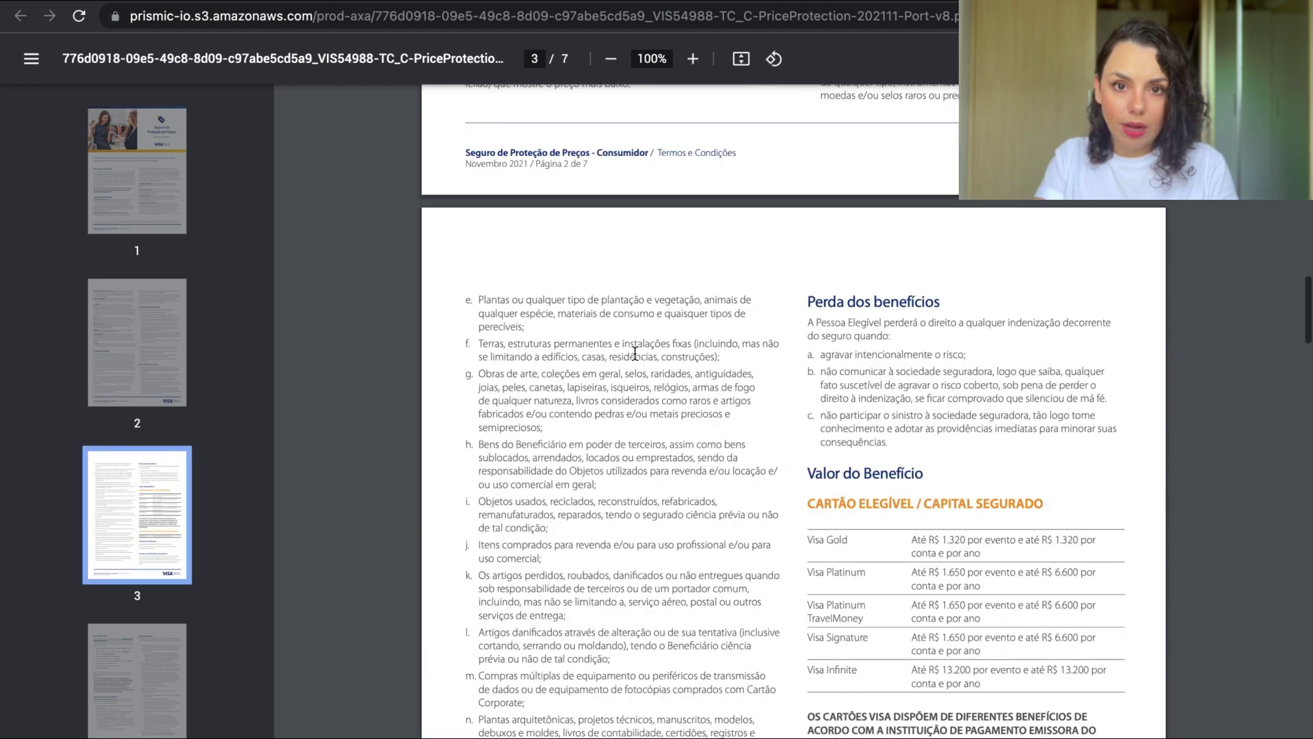
scroll(635, 353, down, 2)
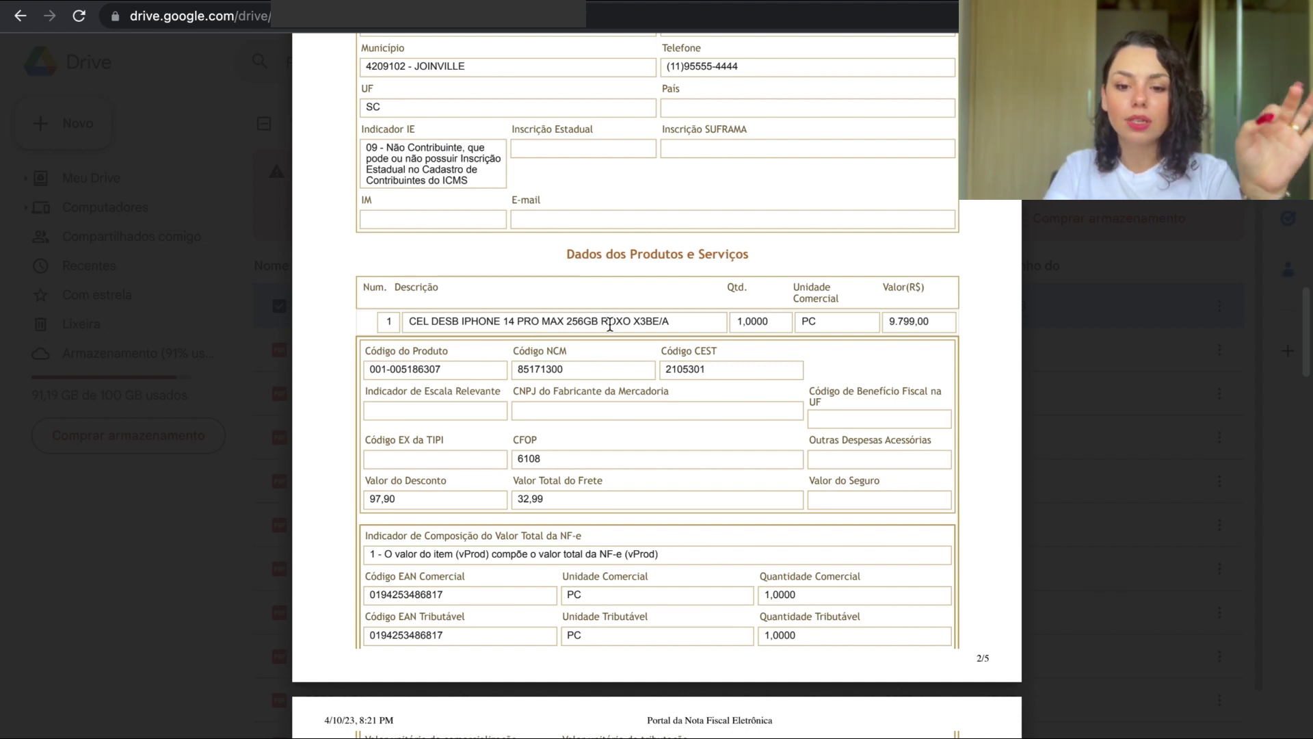
On the Google Drive invoice, check the item's price and copy the product name IPHONE 14 PRO MAX 256GB ROXO.
double_click(902, 323)
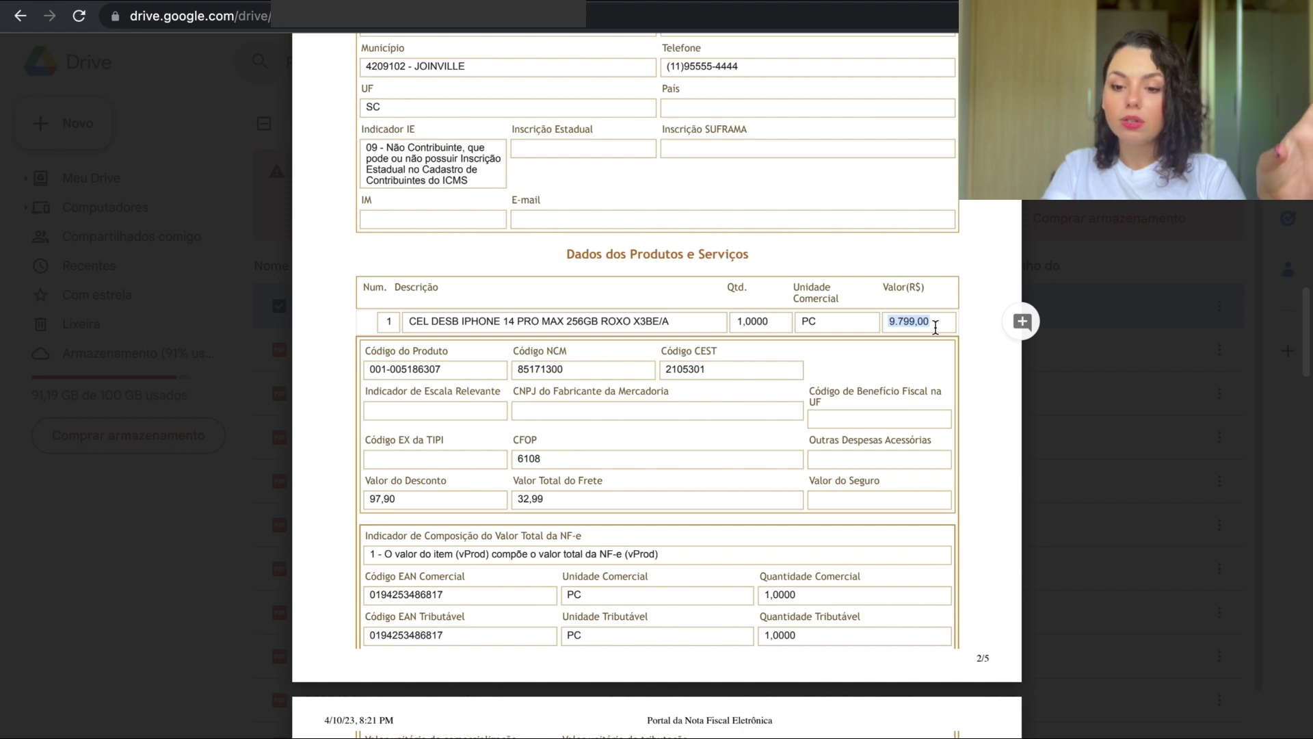
click(935, 327)
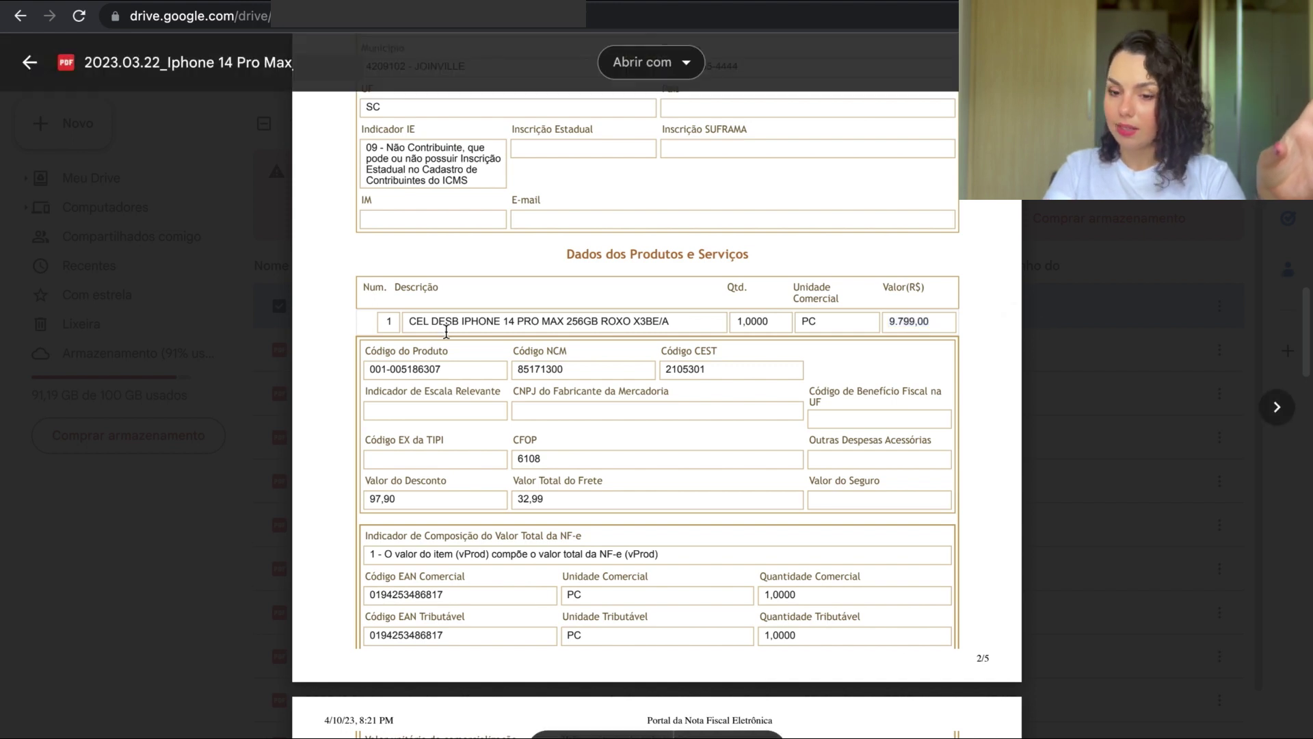
drag(461, 321, 614, 320)
key(ctrl+c)
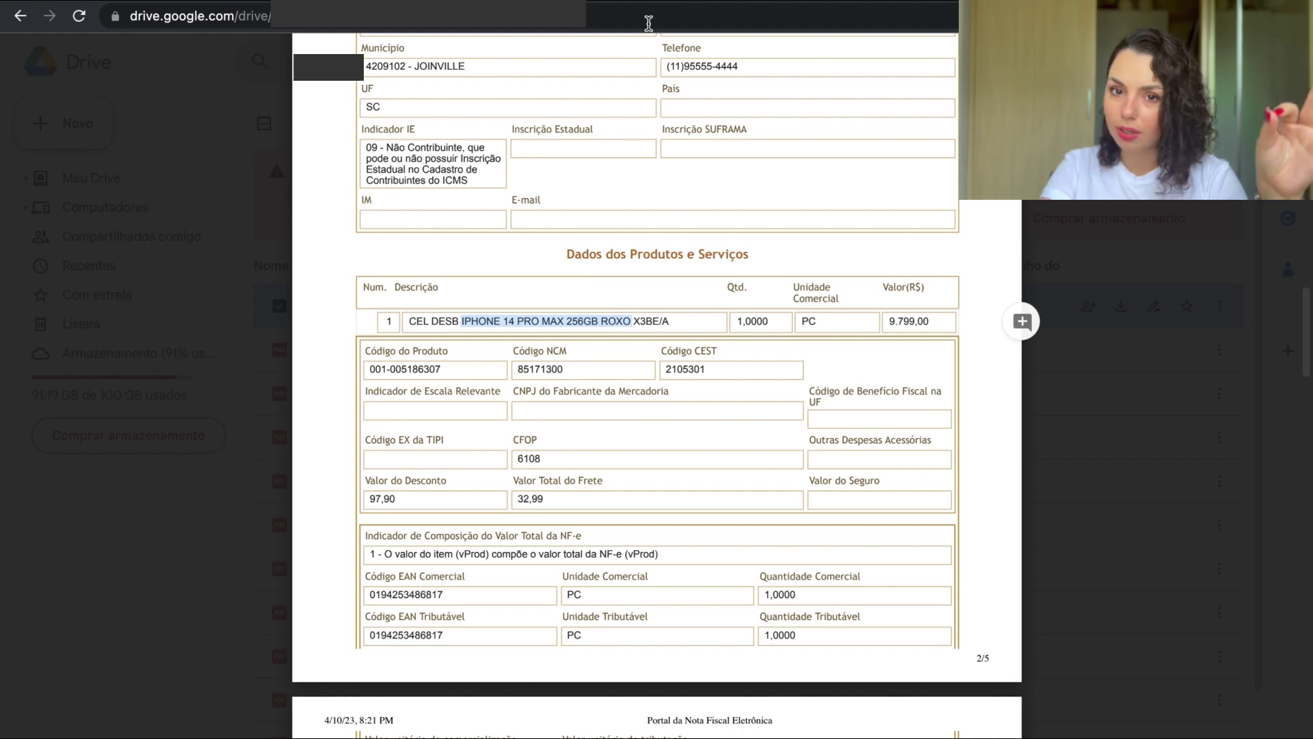
Search Google in an incognito window for IPHONE 14 PRO MAX 256GB ROXO and open the first Casas Bahia offer in a new tab.
key(ctrl+shift+n)
key(ctrl+v)
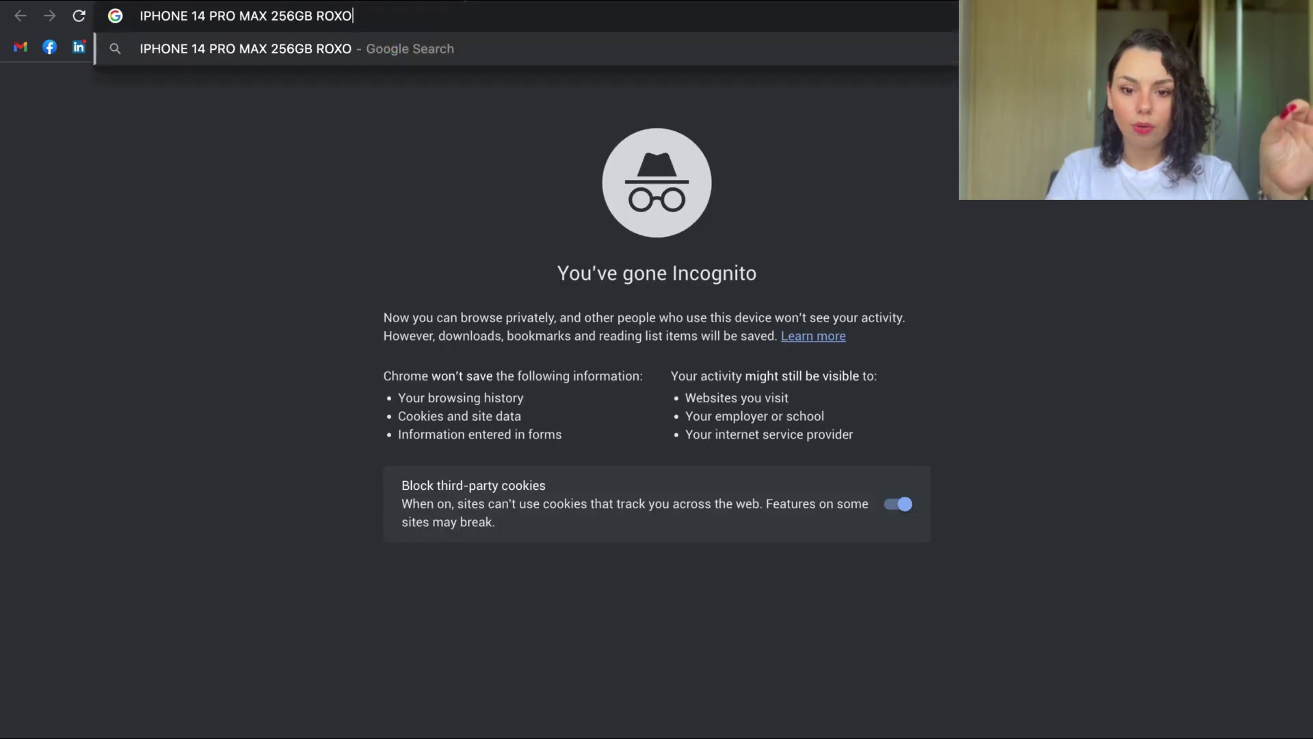
key(Return)
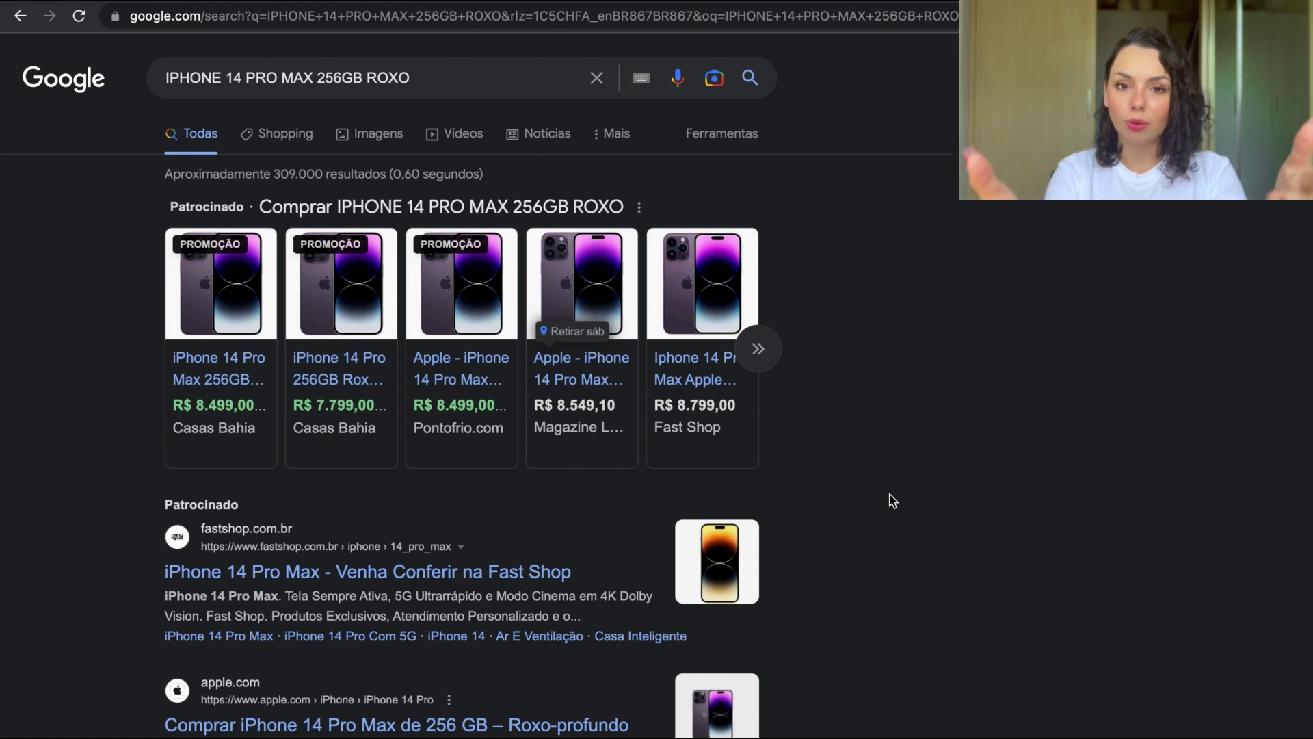
right_click(228, 374)
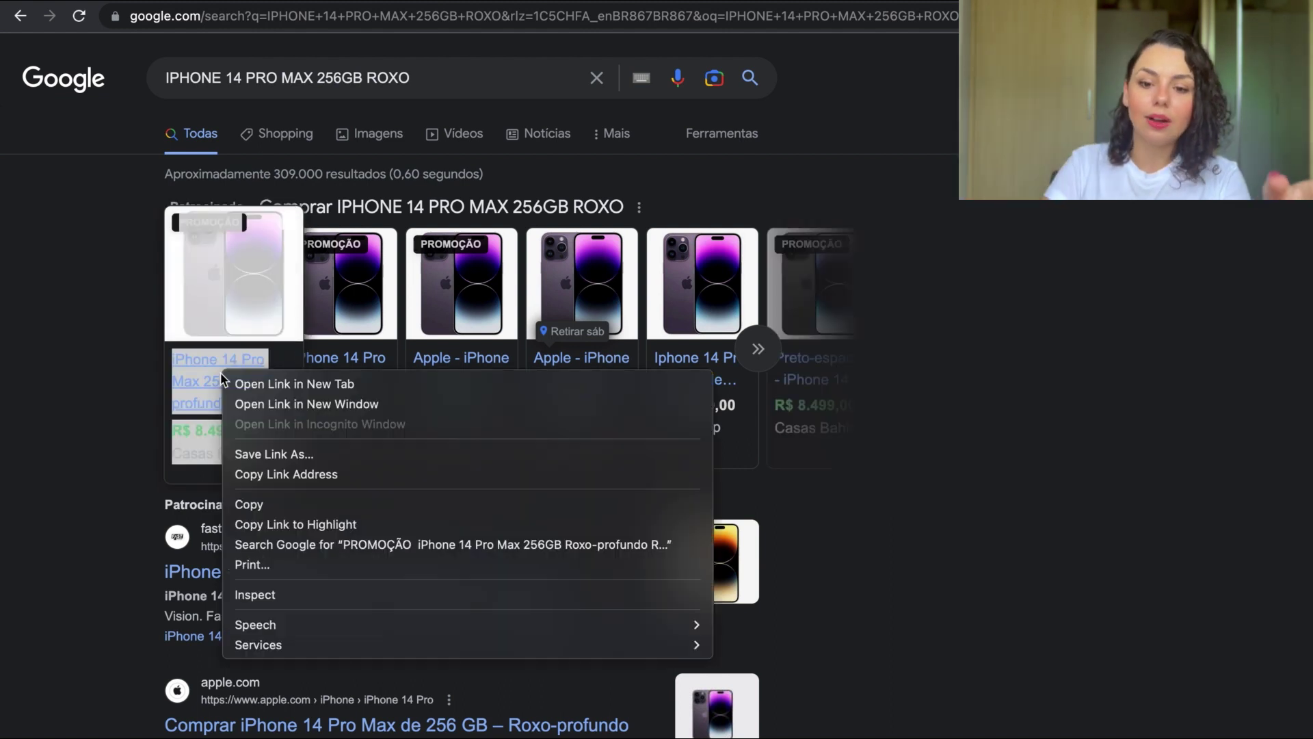
click(244, 386)
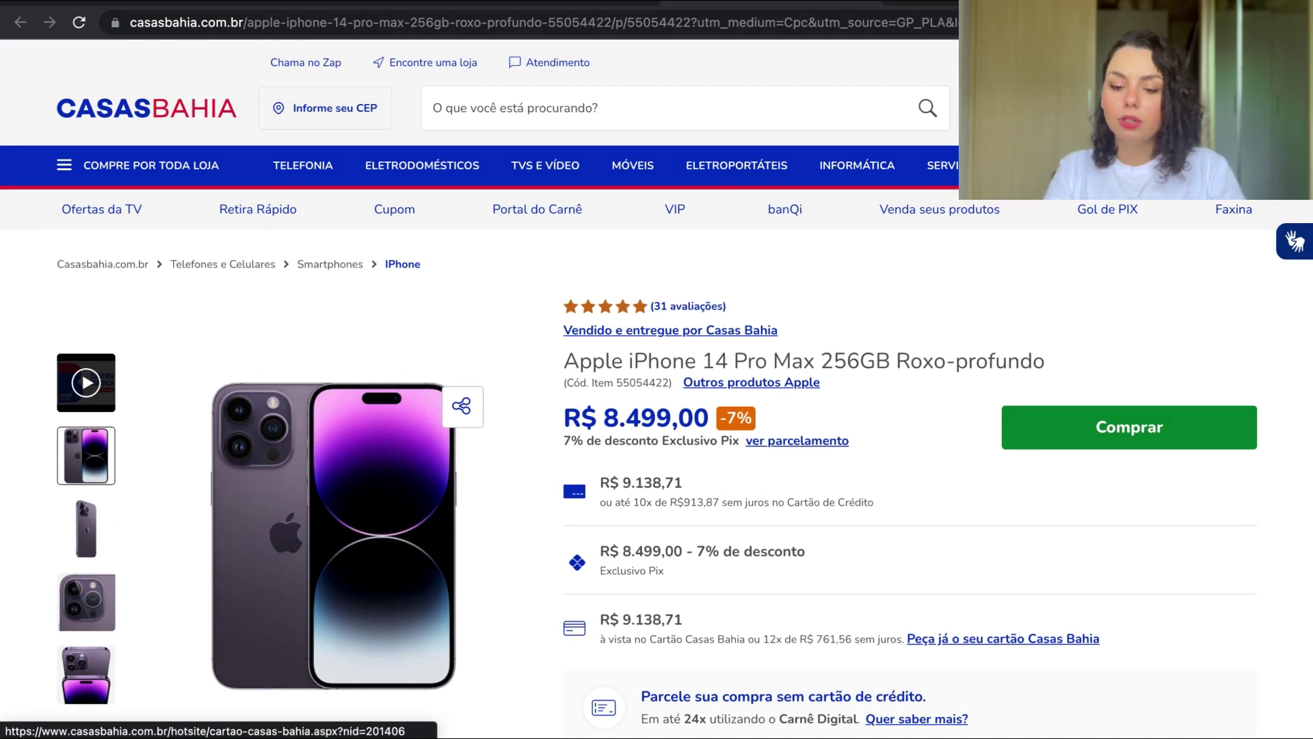
Take a screenshot of the Casas Bahia iPhone offer and find the store's CNPJ in the page footer.
key(super+shift+3)
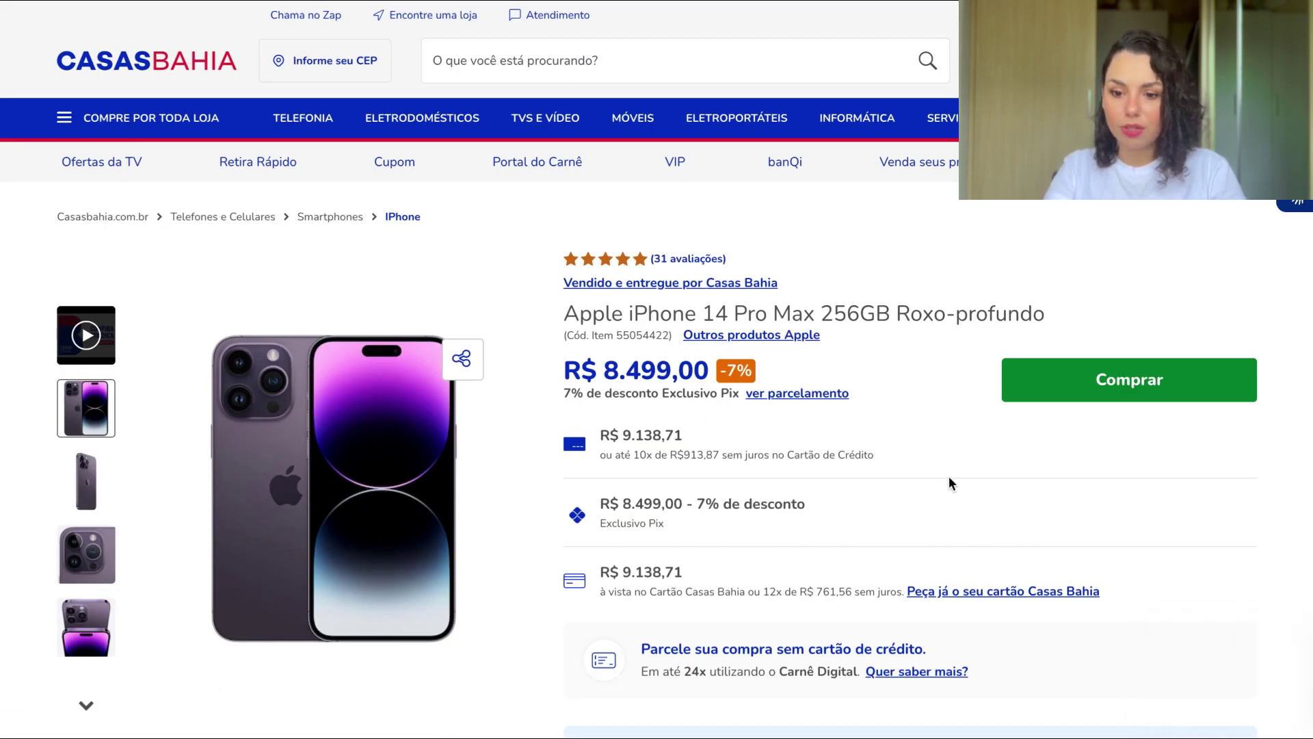
scroll(949, 477, down, 20)
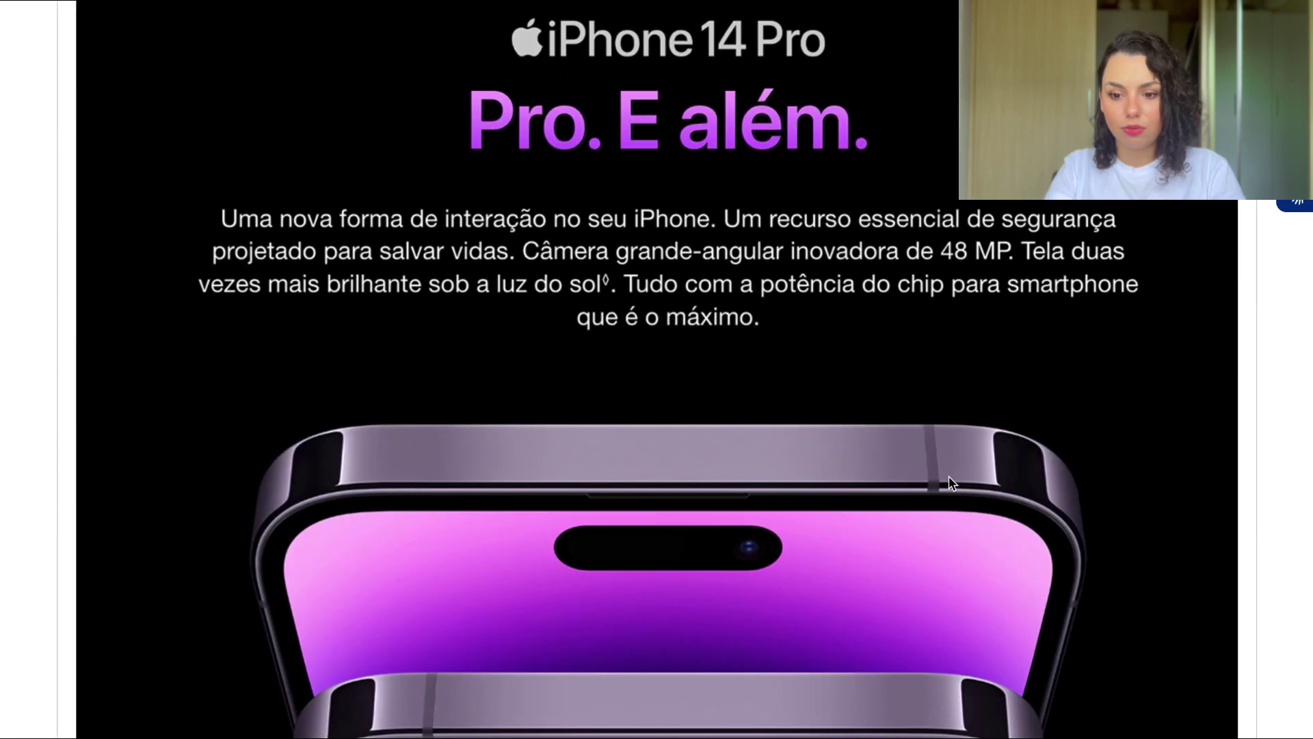
scroll(949, 477, down, 20)
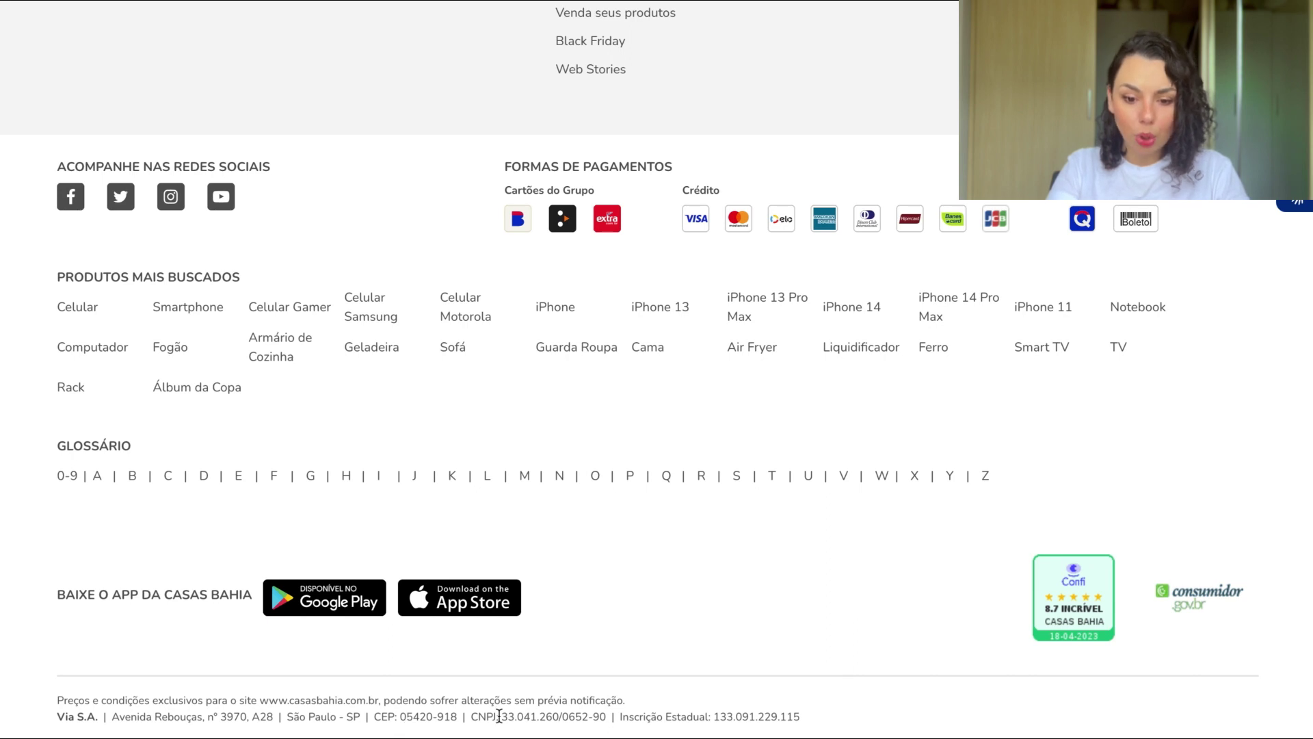
Check the store's CNPJ in the Casas Bahia page footer and start printing the offer page.
drag(500, 717, 594, 709)
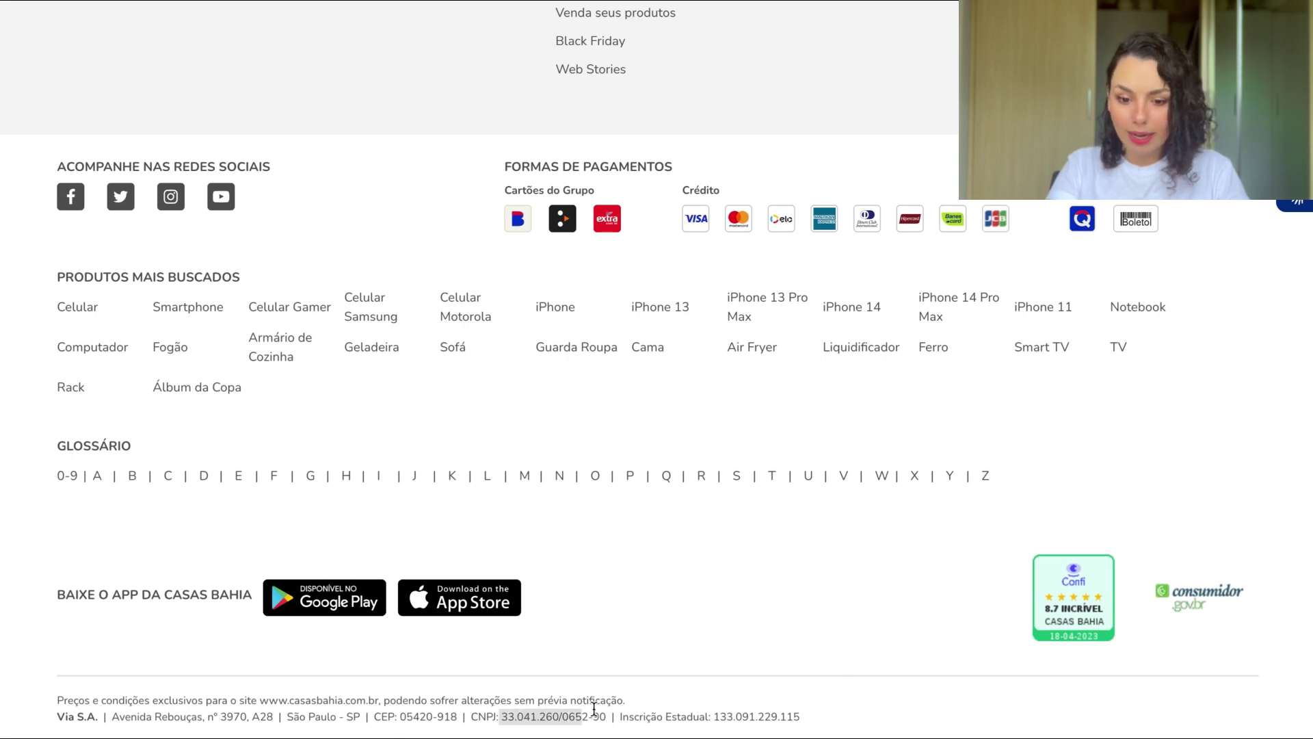
click(660, 664)
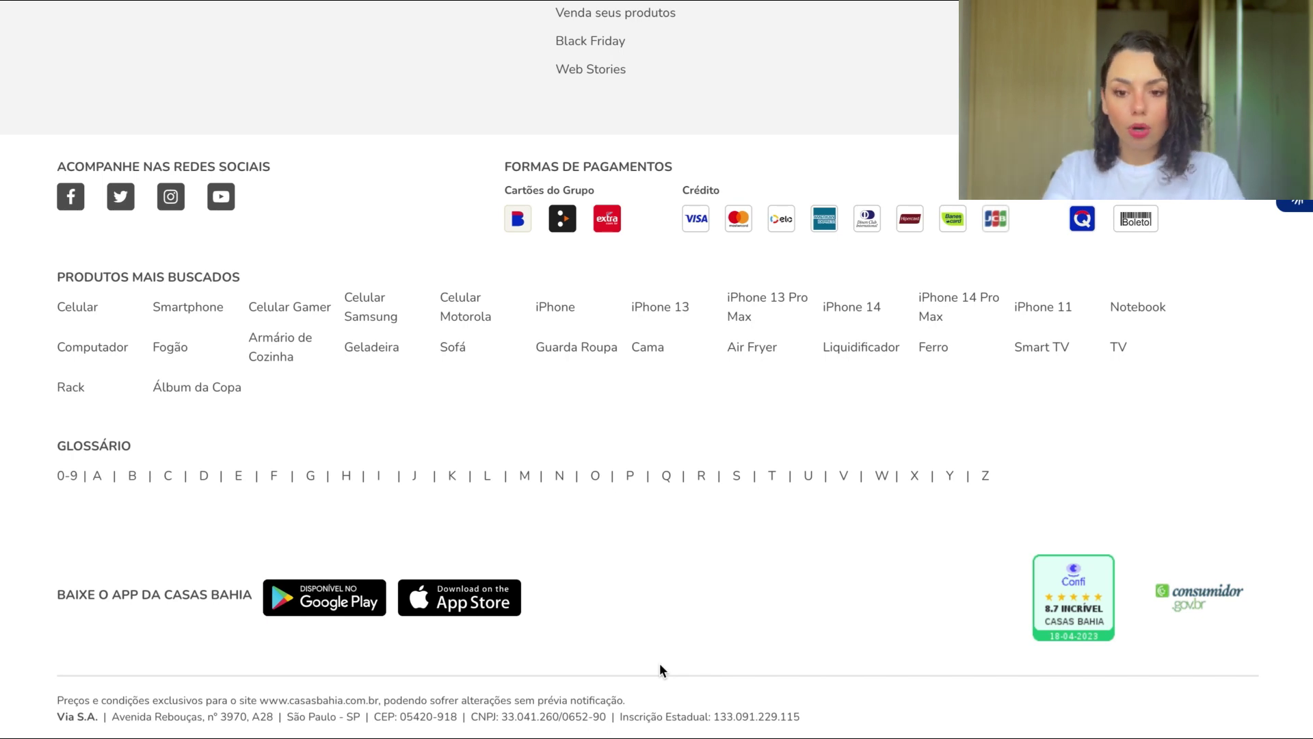
key(ctrl+p)
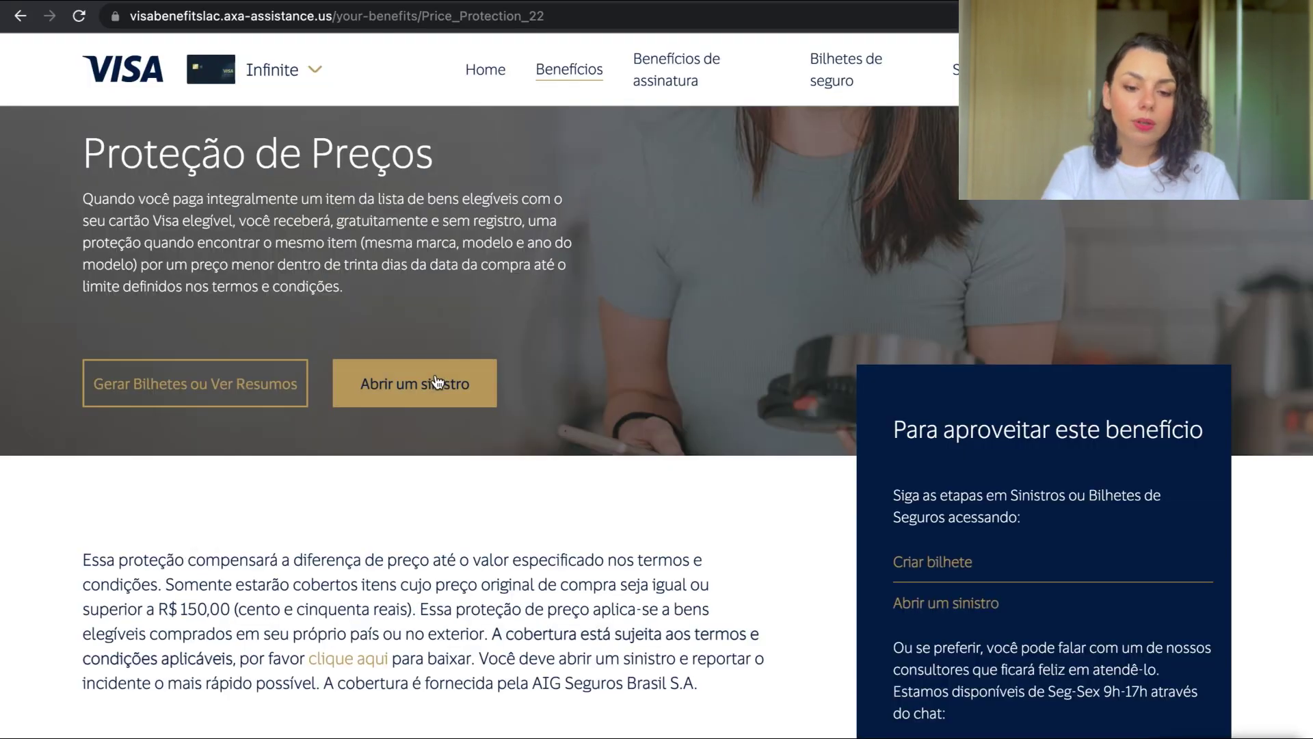
On the Visa benefits portal, start a Proteção de Preços claim and accept all four terms declarations to proceed to the claim form.
click(435, 382)
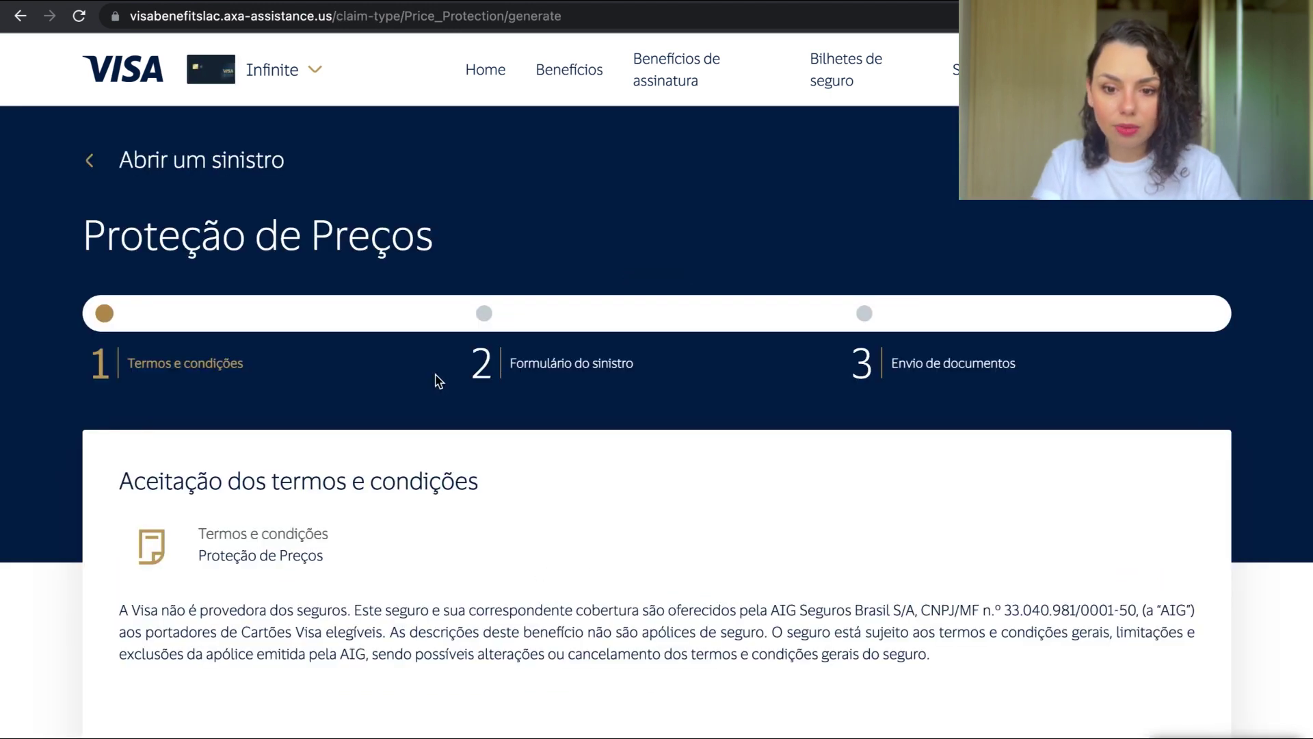
scroll(460, 454, down, 3)
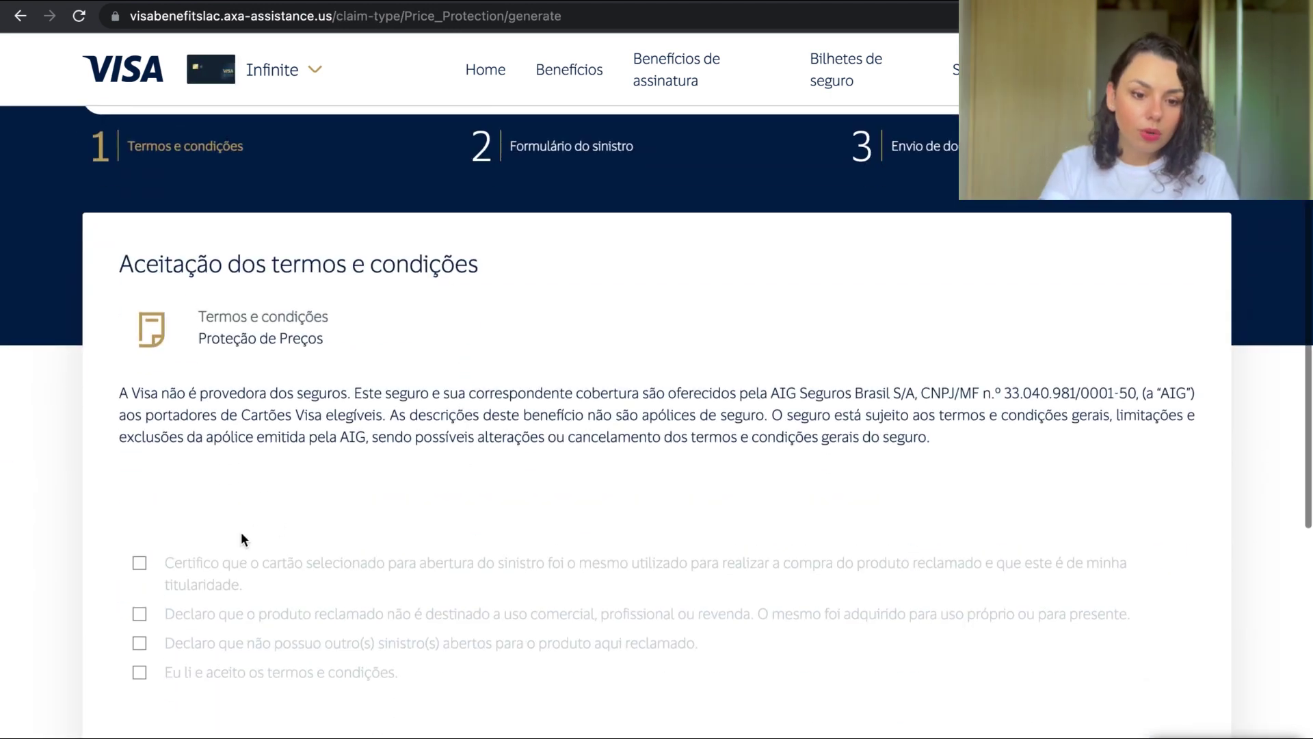
click(141, 563)
scroll(310, 467, down, 2)
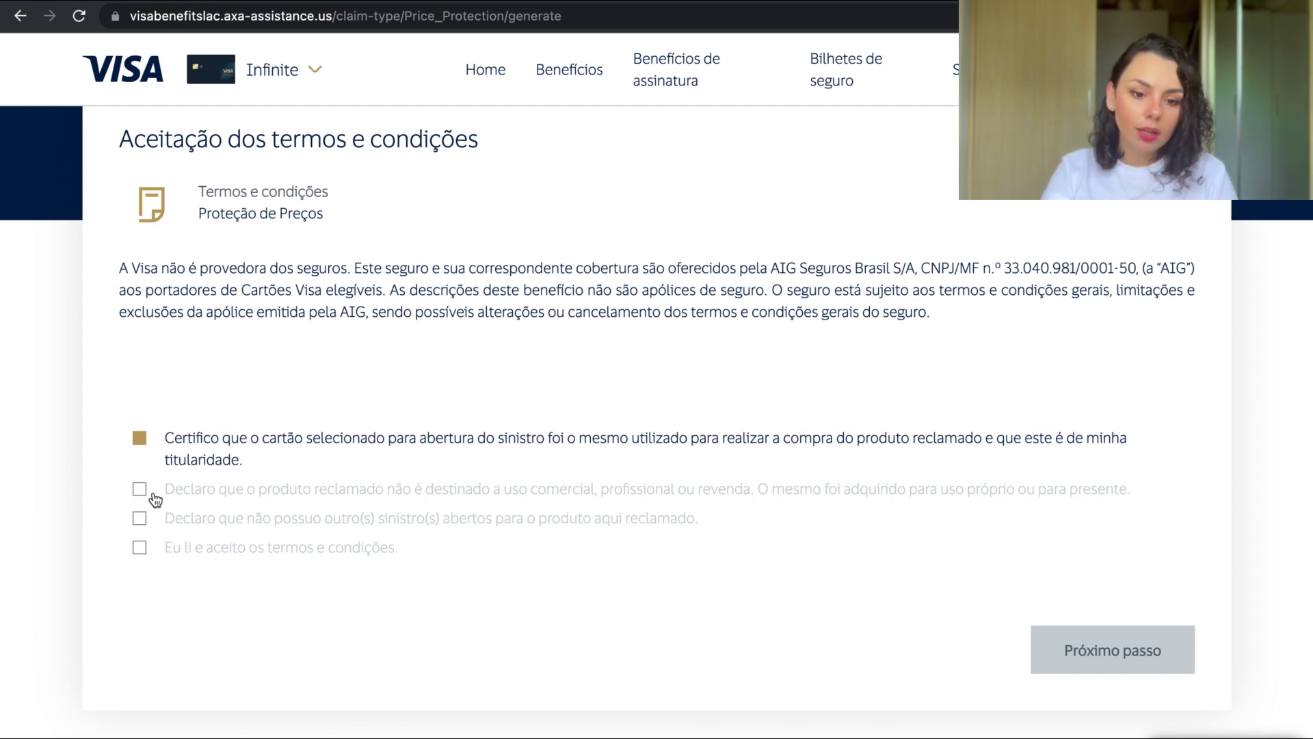
click(141, 490)
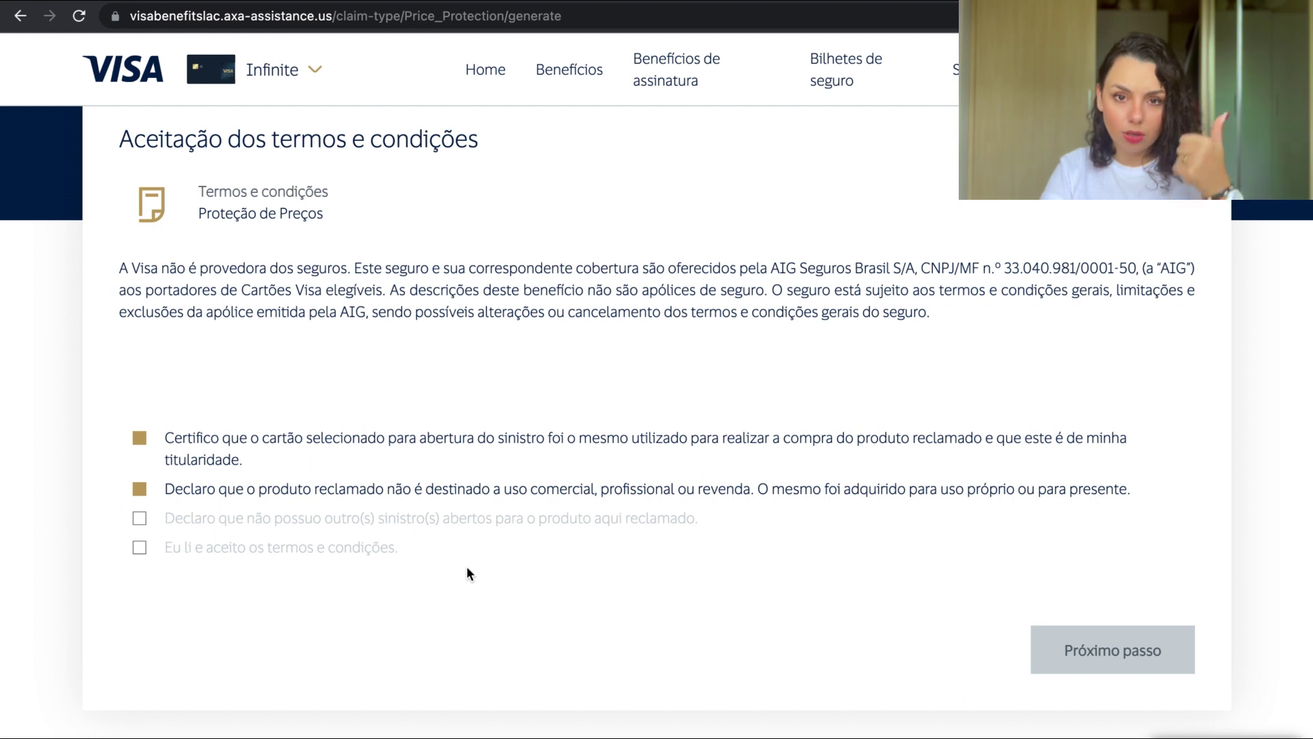
click(139, 519)
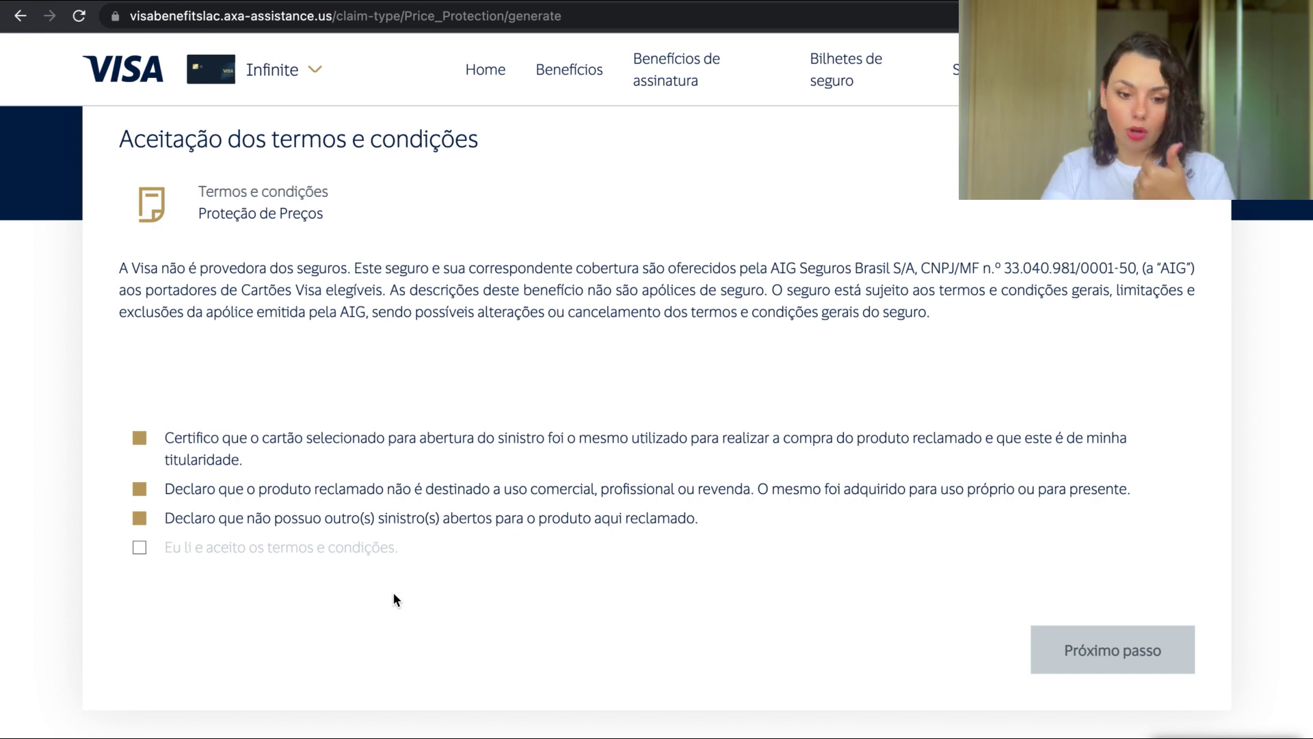
click(143, 550)
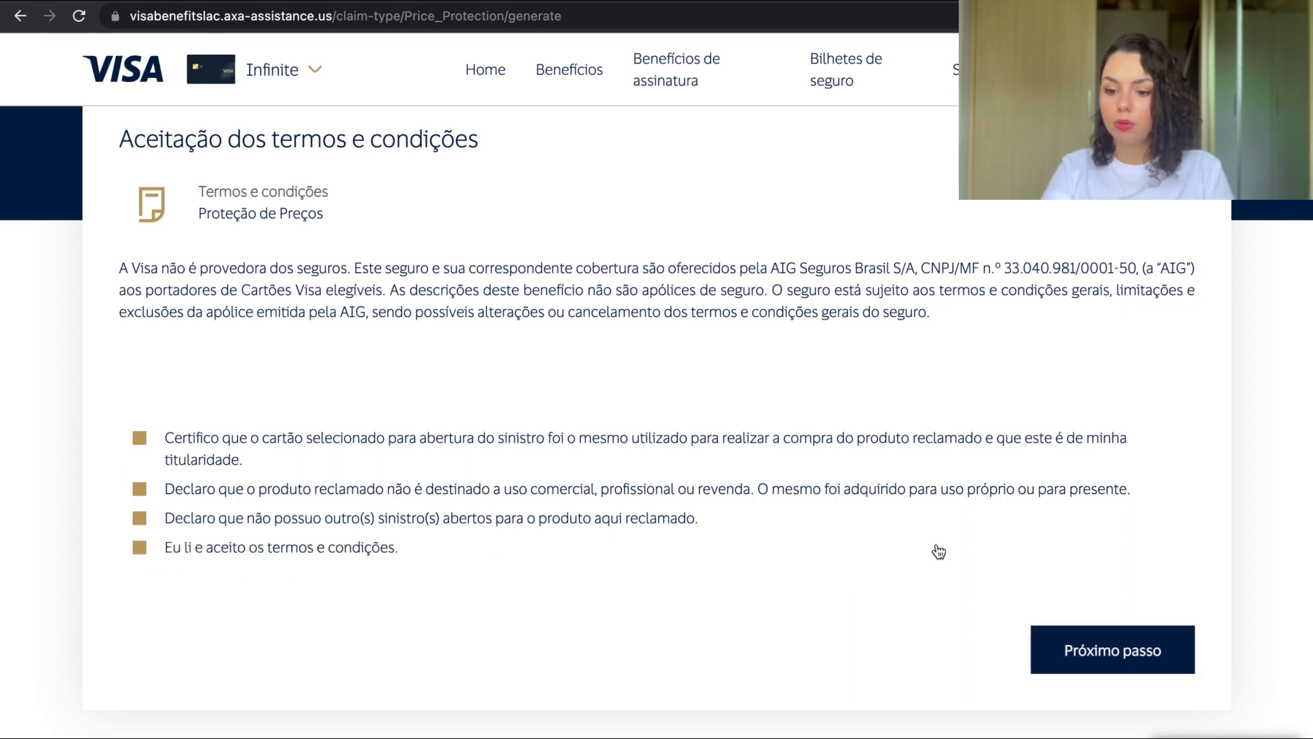
click(1133, 655)
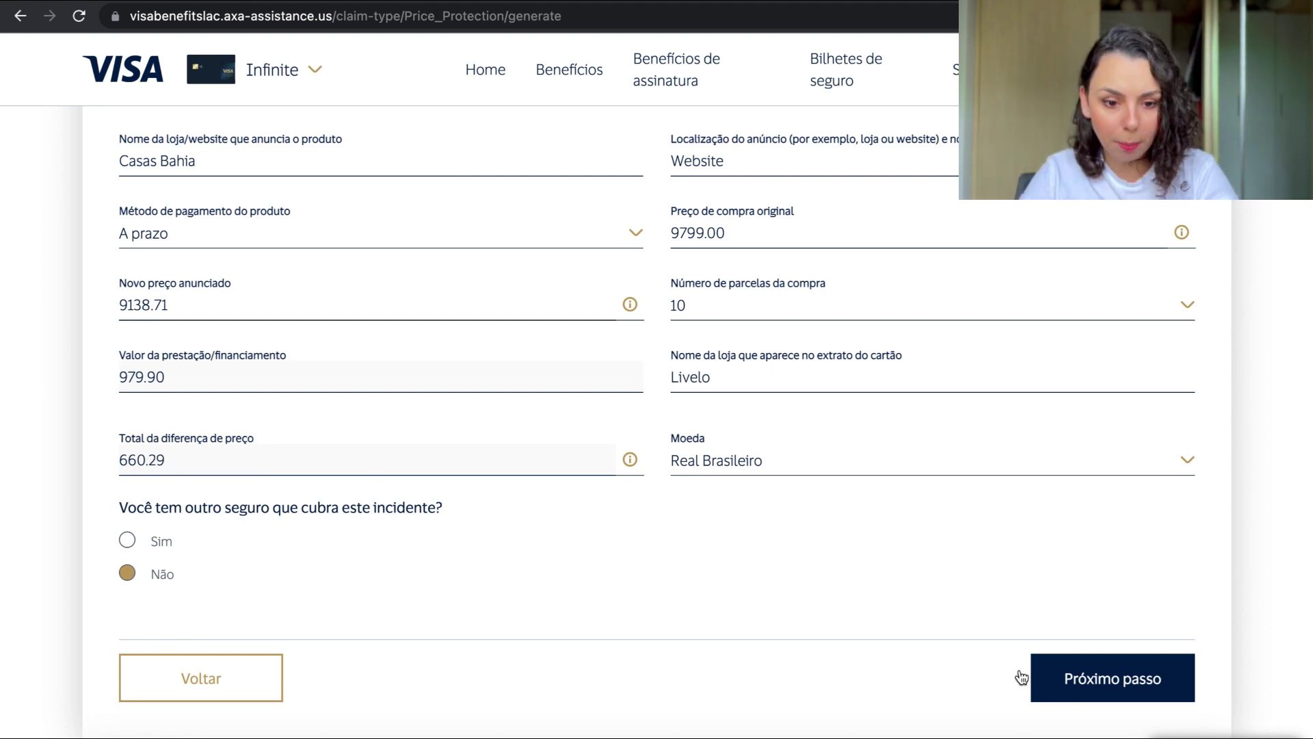
Advance from the completed purchase details, then accept all three statements under Declaração e consentimento and open the claim.
click(1084, 678)
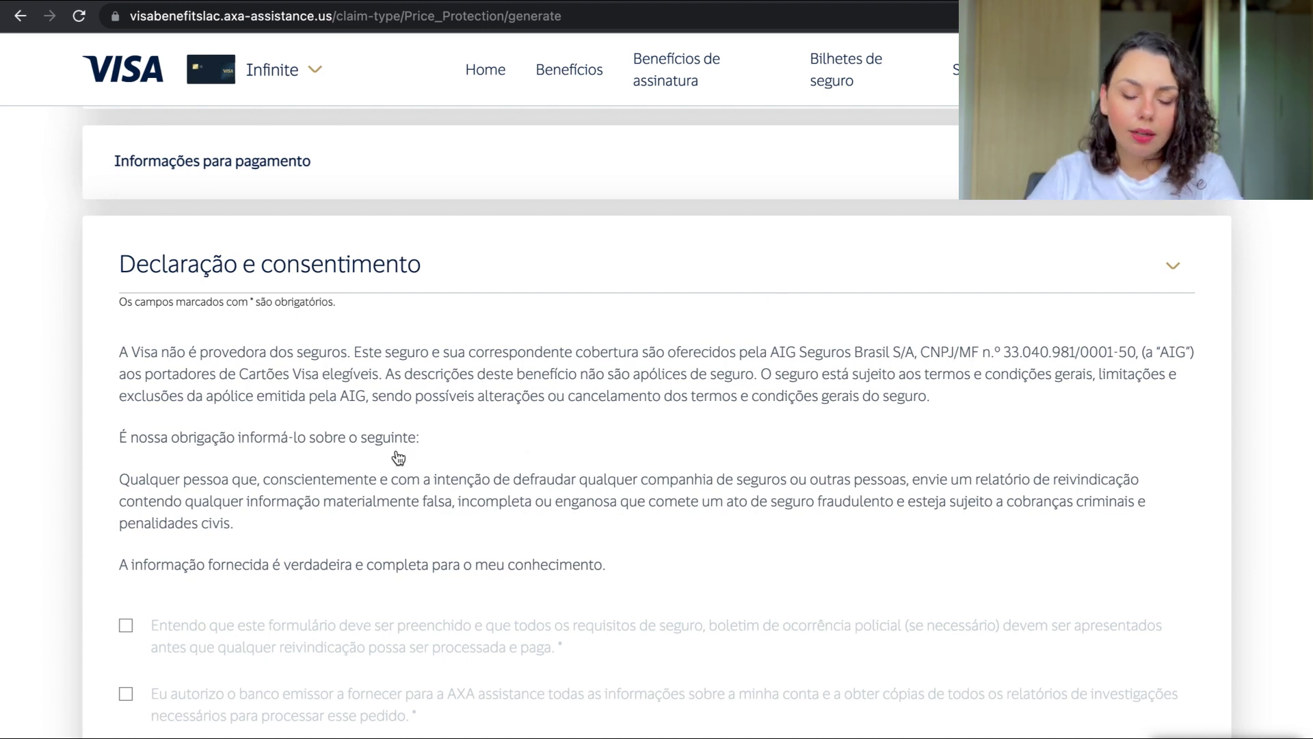
scroll(404, 479, down, 2)
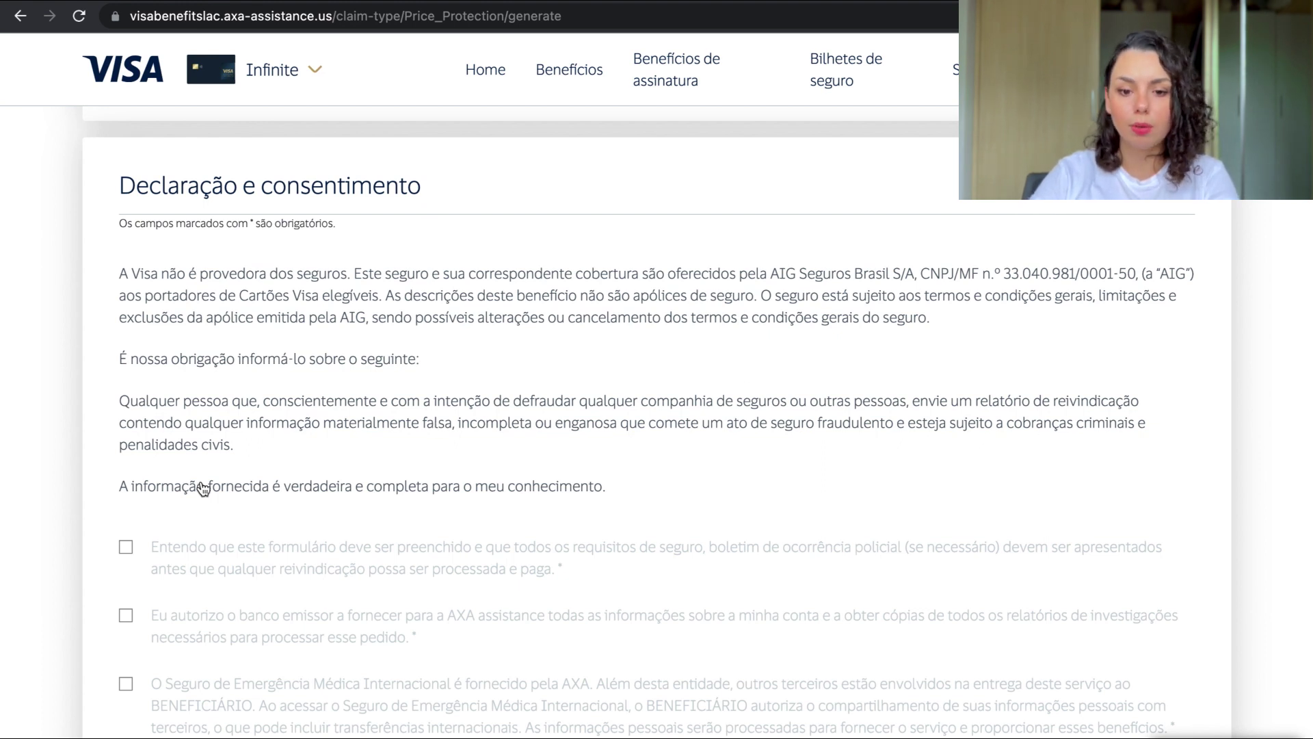
click(127, 551)
scroll(130, 547, down, 2)
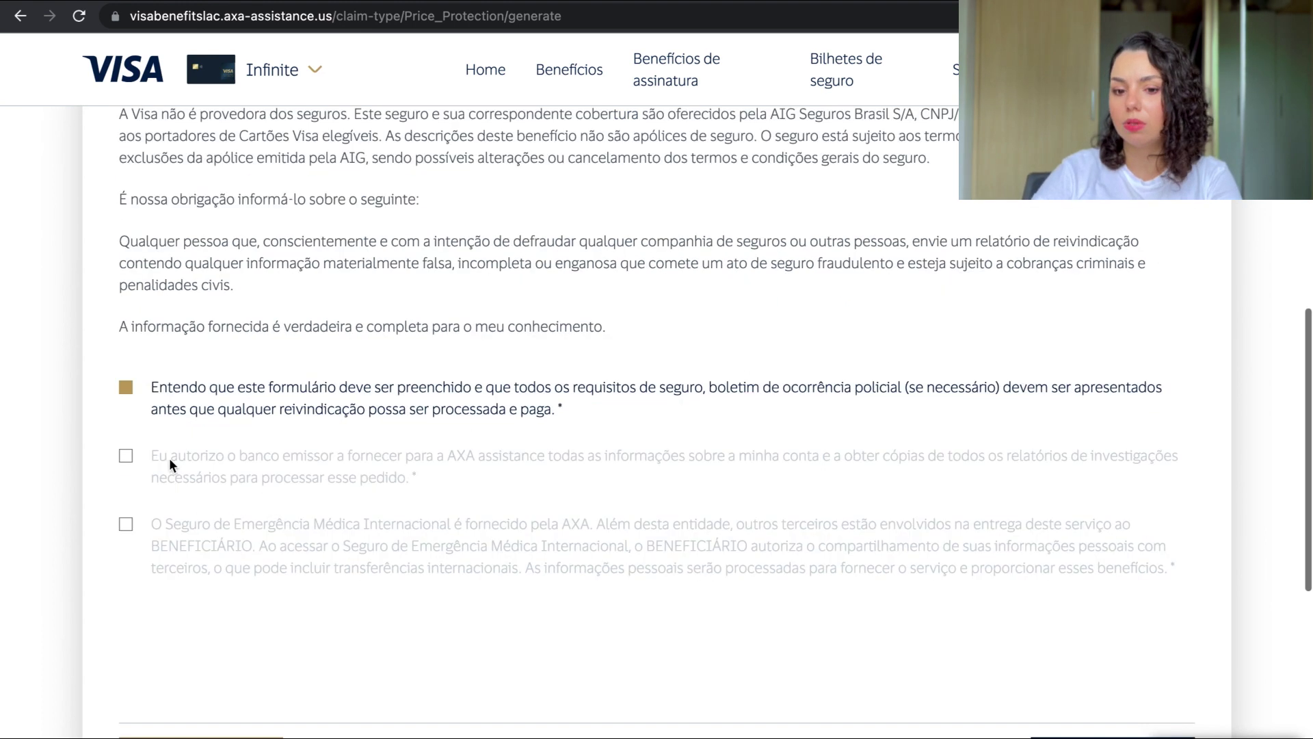
click(125, 460)
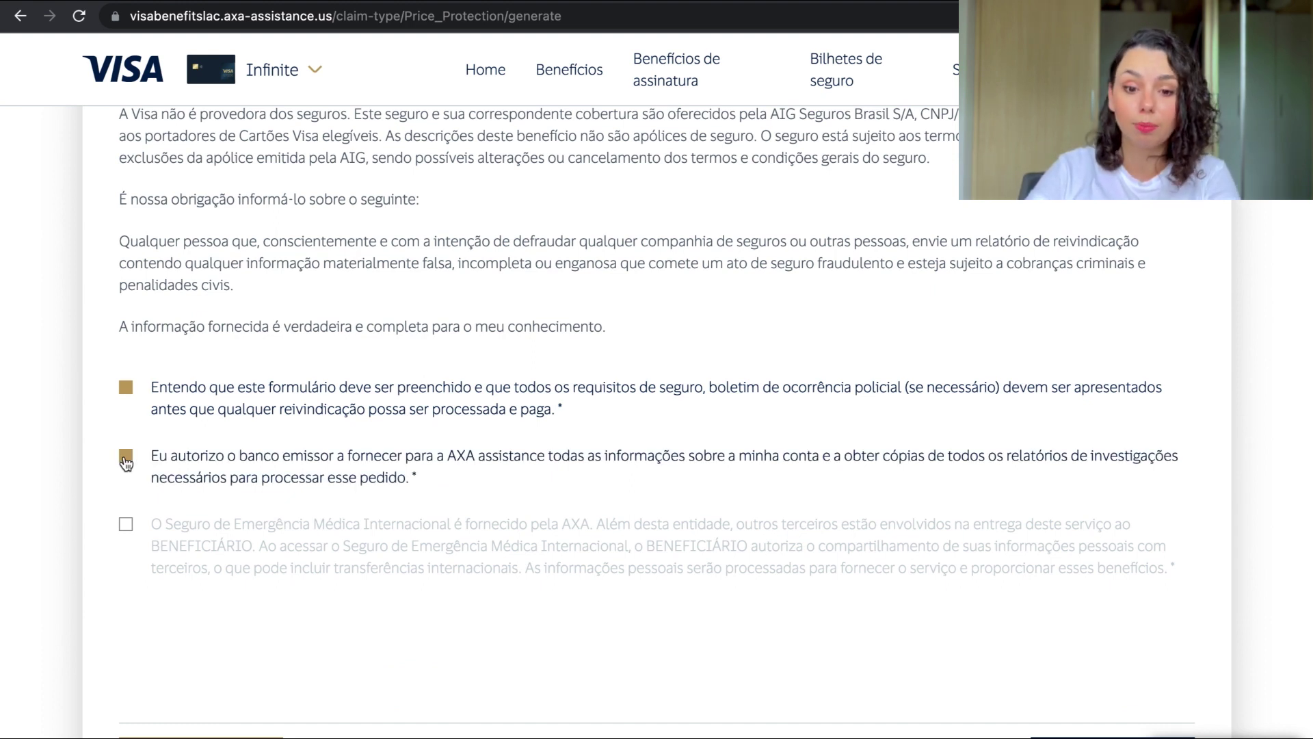
scroll(174, 449, down, 1)
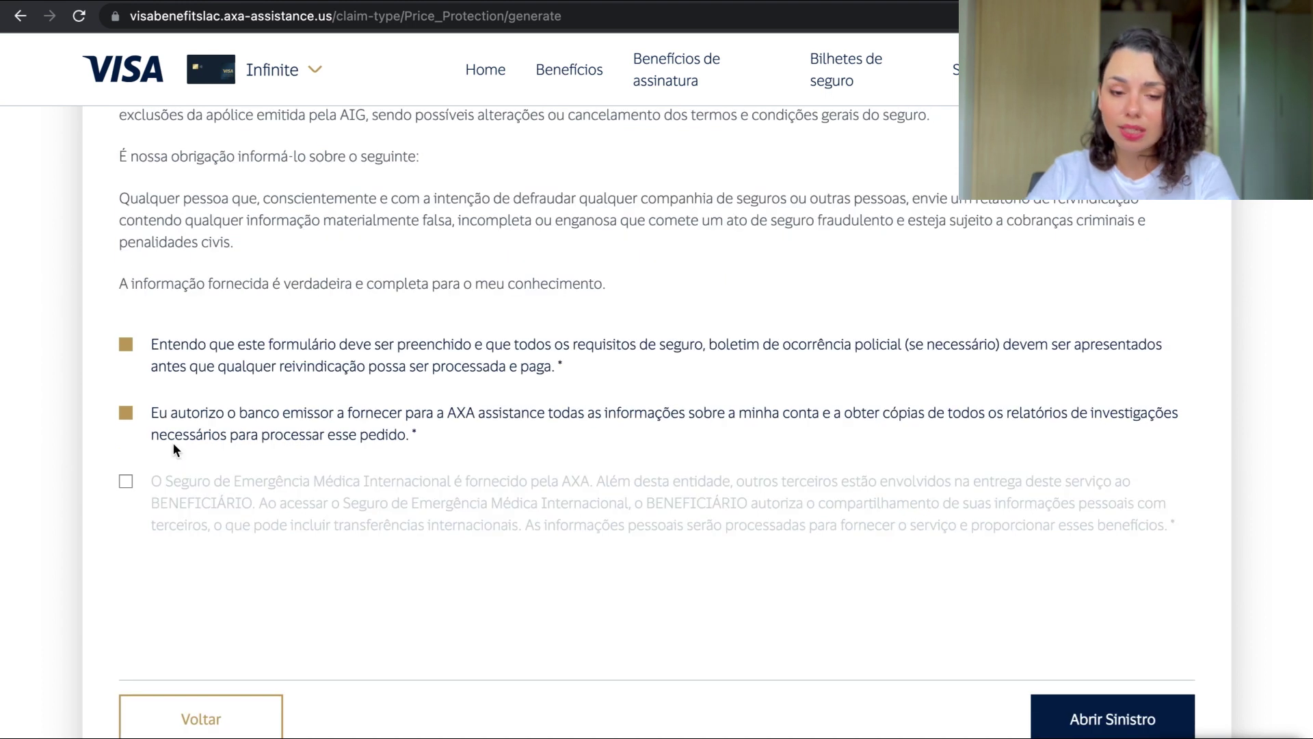
click(127, 485)
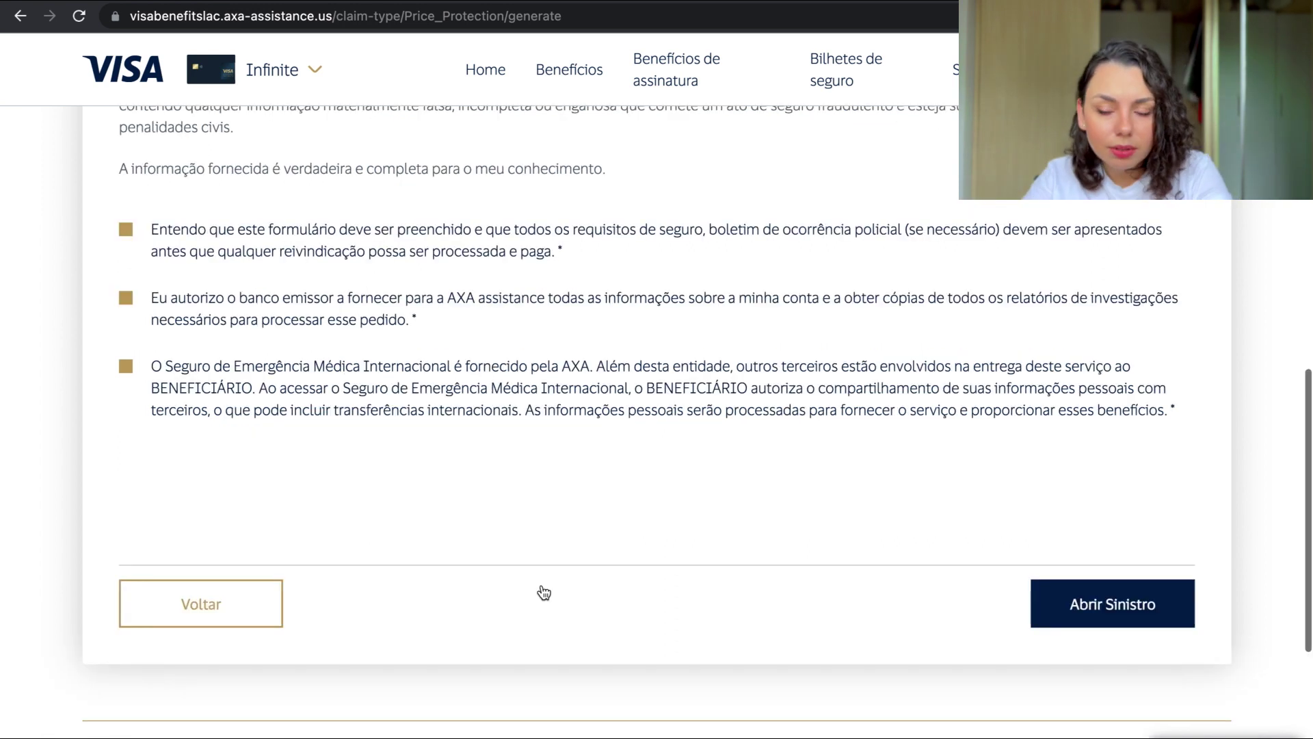
scroll(581, 629, down, 3)
click(1108, 612)
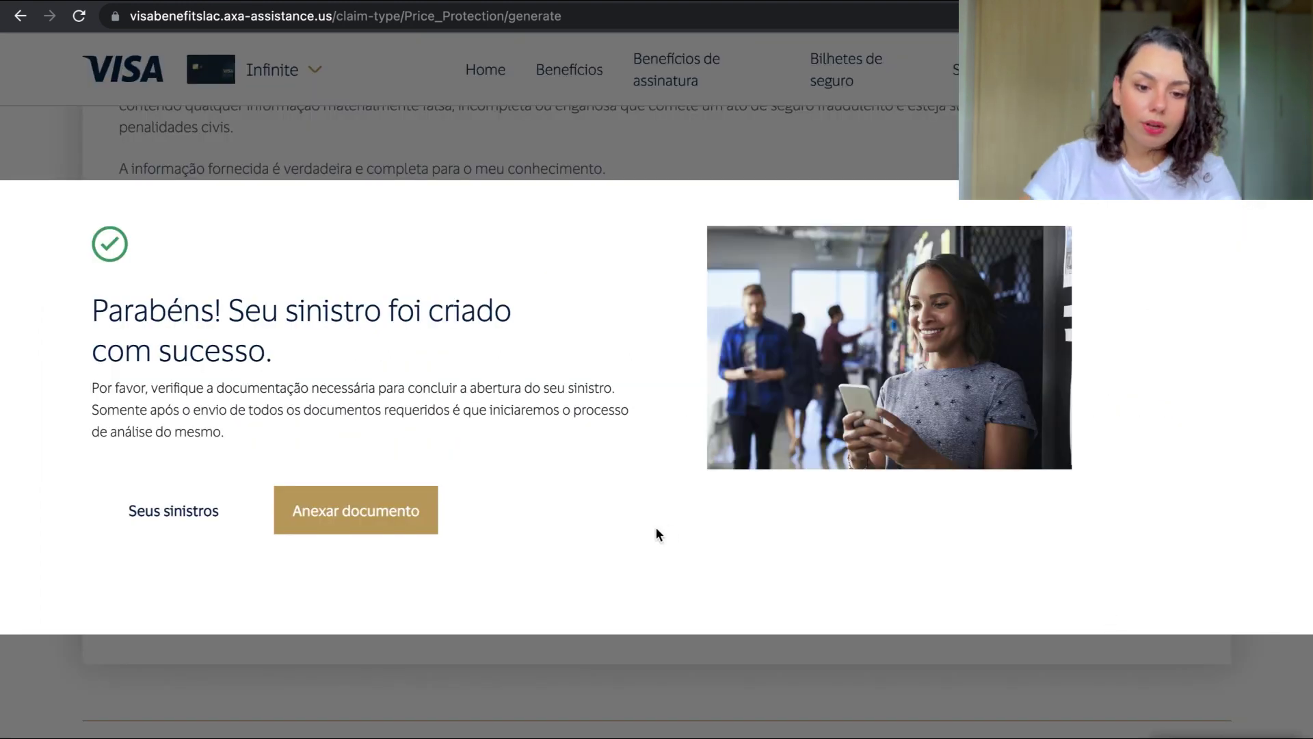
Open the claim's document attachment page and review the submission deadline and upload instructions.
click(379, 519)
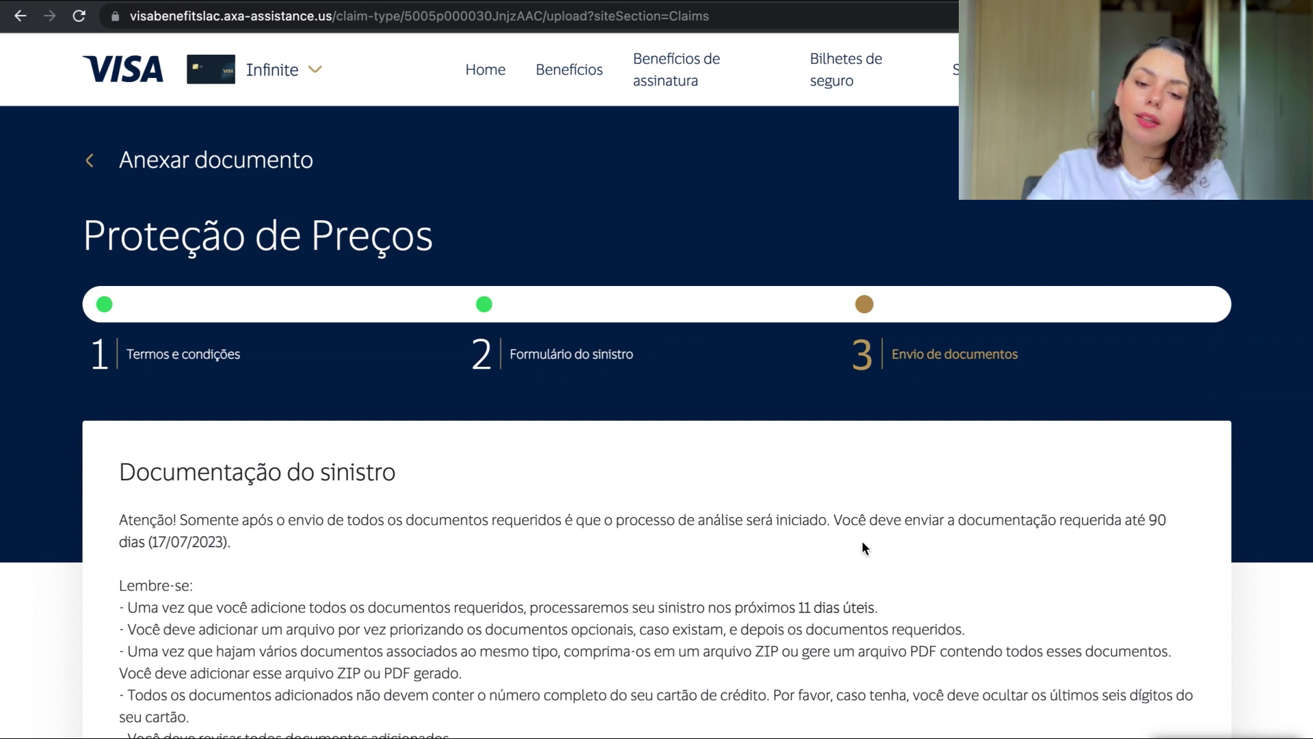
scroll(862, 542, down, 4)
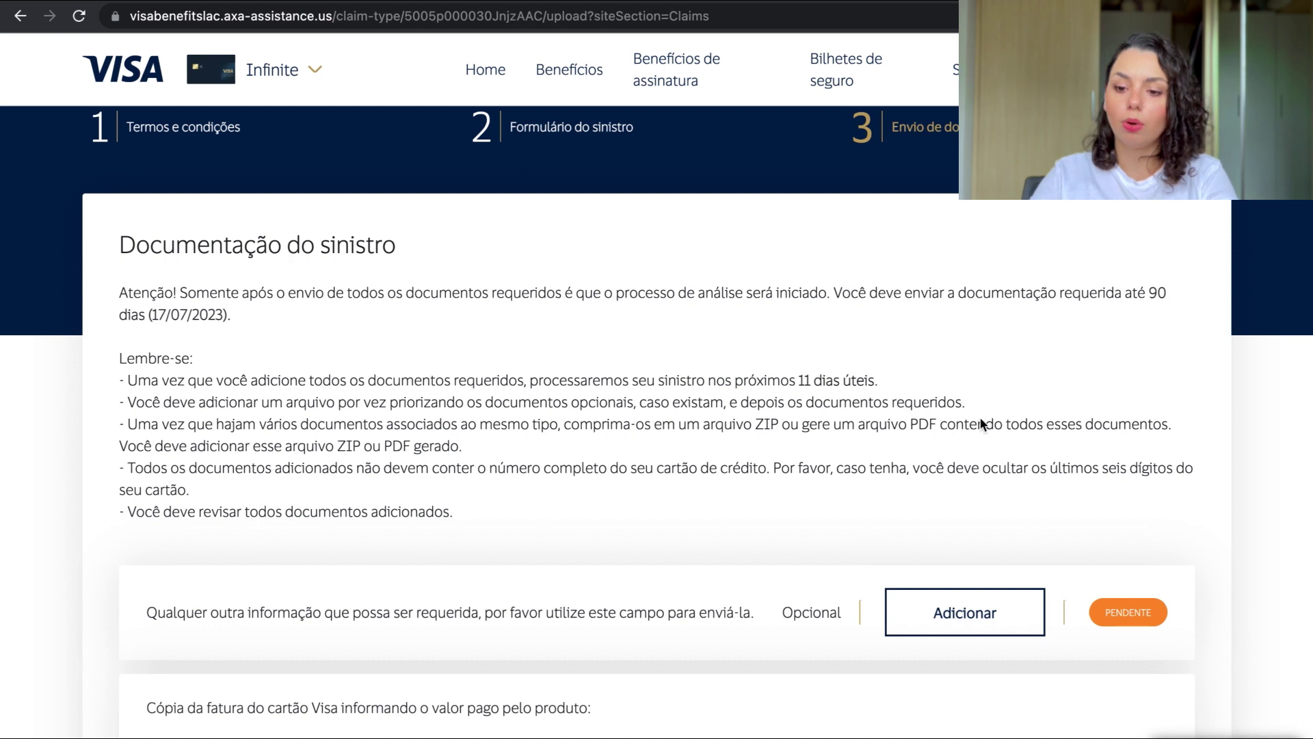
double_click(1158, 293)
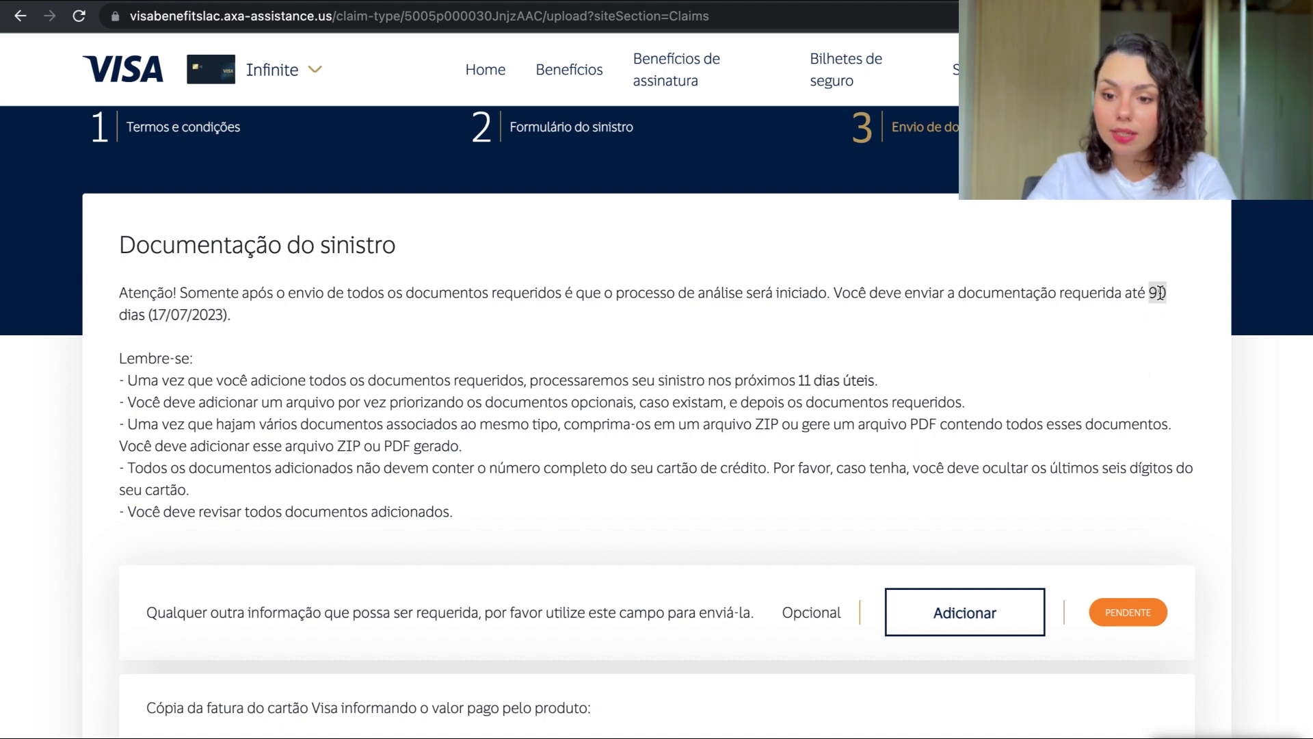
click(1158, 293)
scroll(956, 455, down, 5)
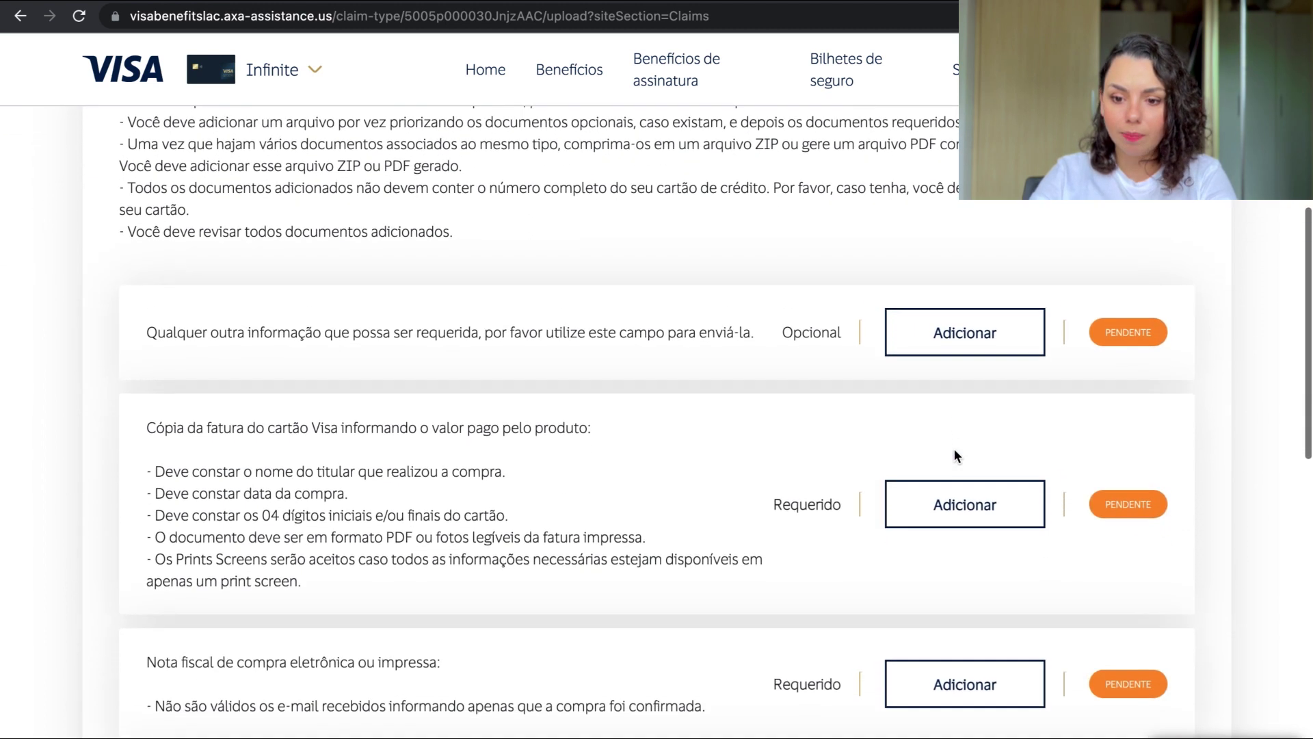
Attach extratoCartao.pdf as the Visa card statement and the 2023.03.22 iPhone 14 Pro Max PDF as the purchase invoice.
scroll(954, 449, down, 1)
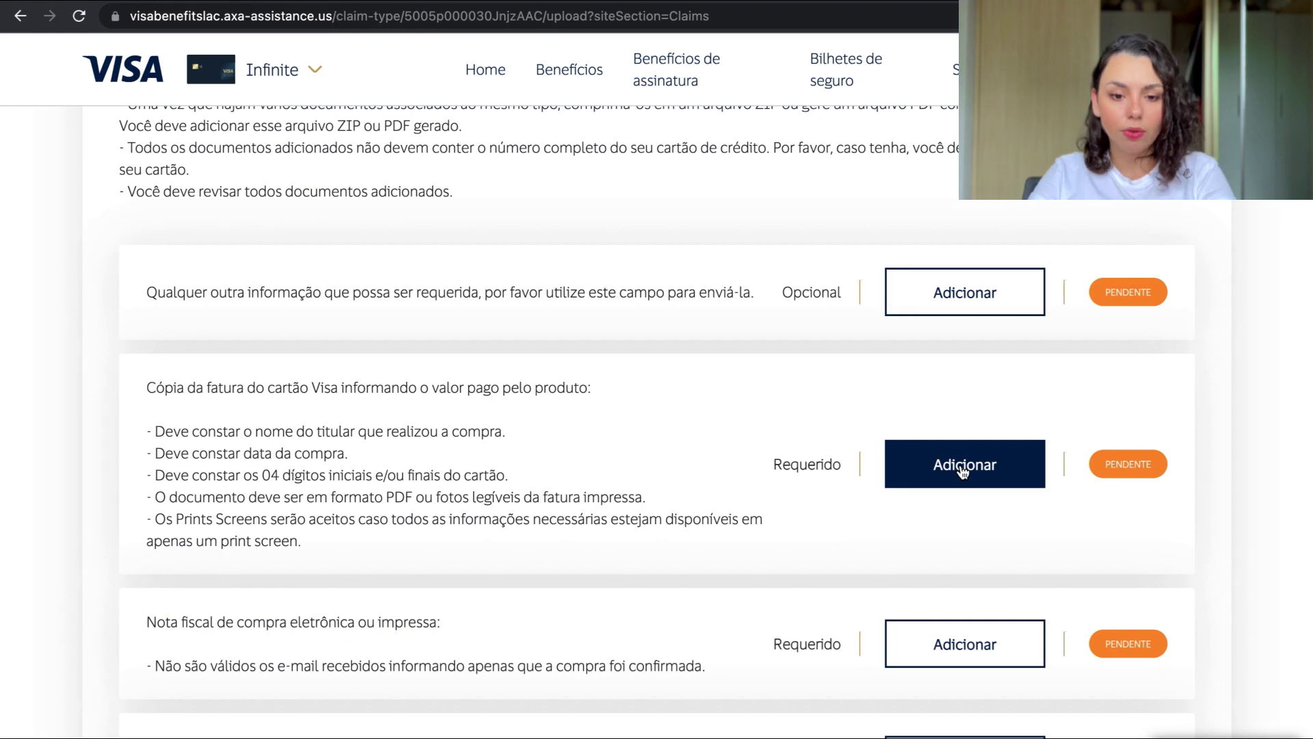
click(962, 471)
double_click(505, 338)
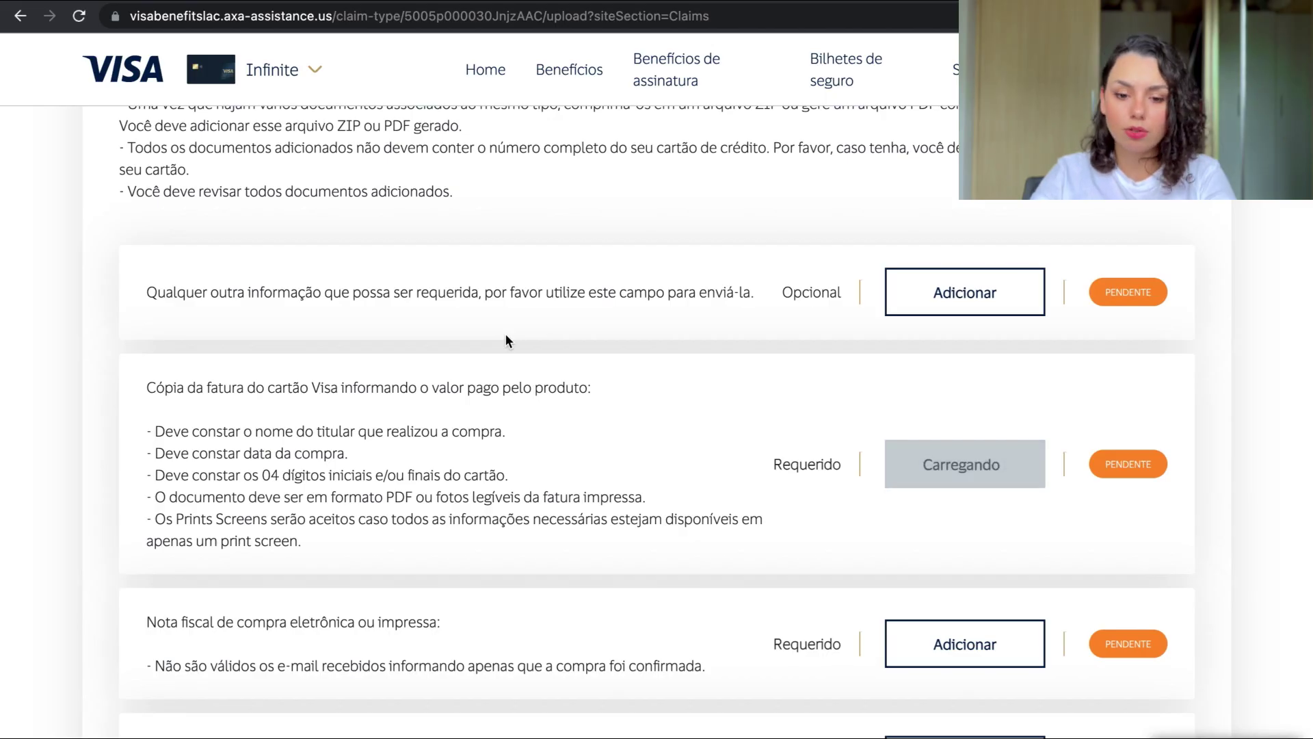
scroll(636, 505, down, 2)
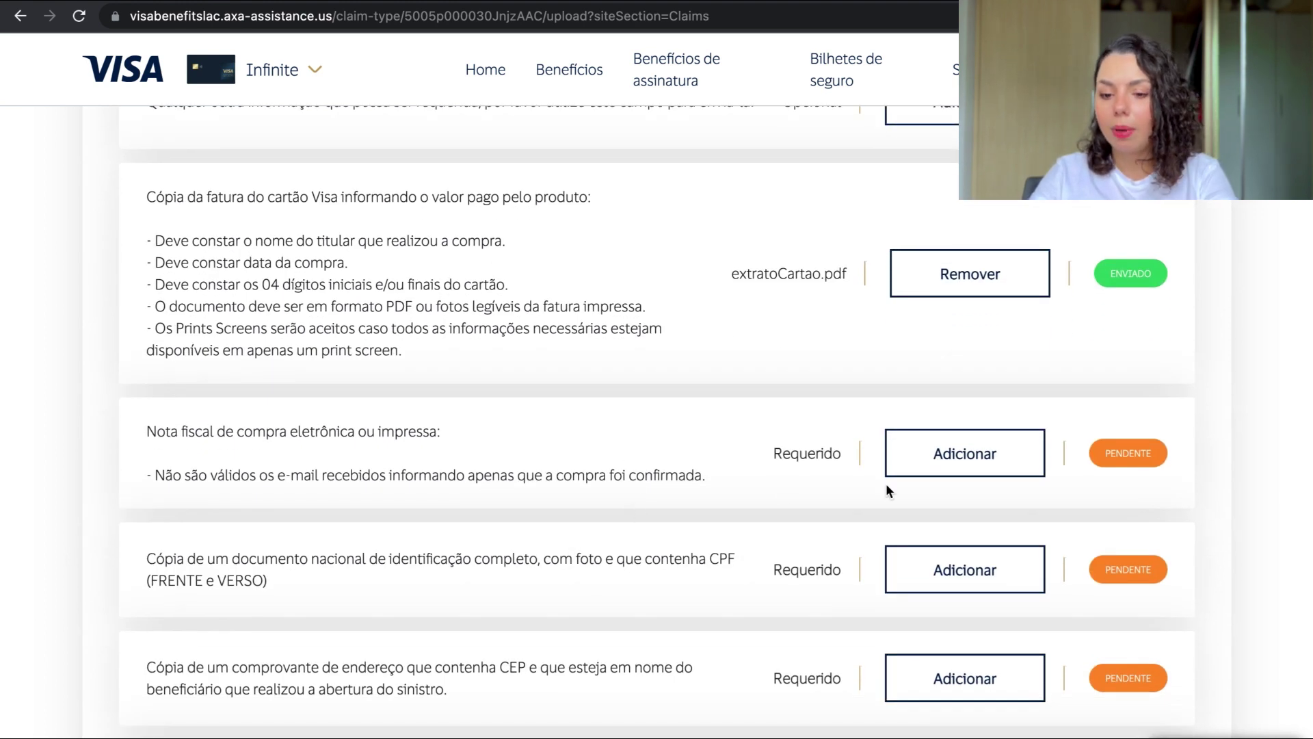
click(1028, 460)
click(647, 301)
double_click(647, 301)
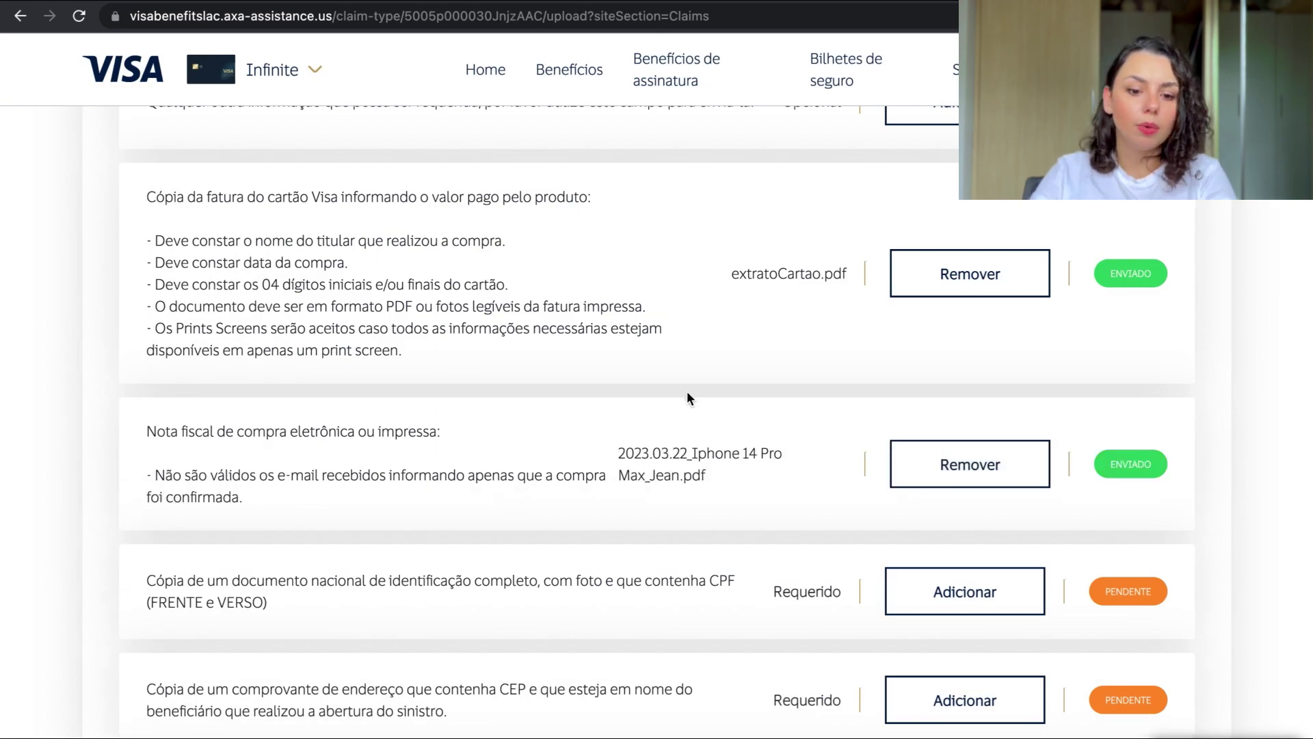
scroll(686, 393, down, 2)
scroll(687, 393, down, 1)
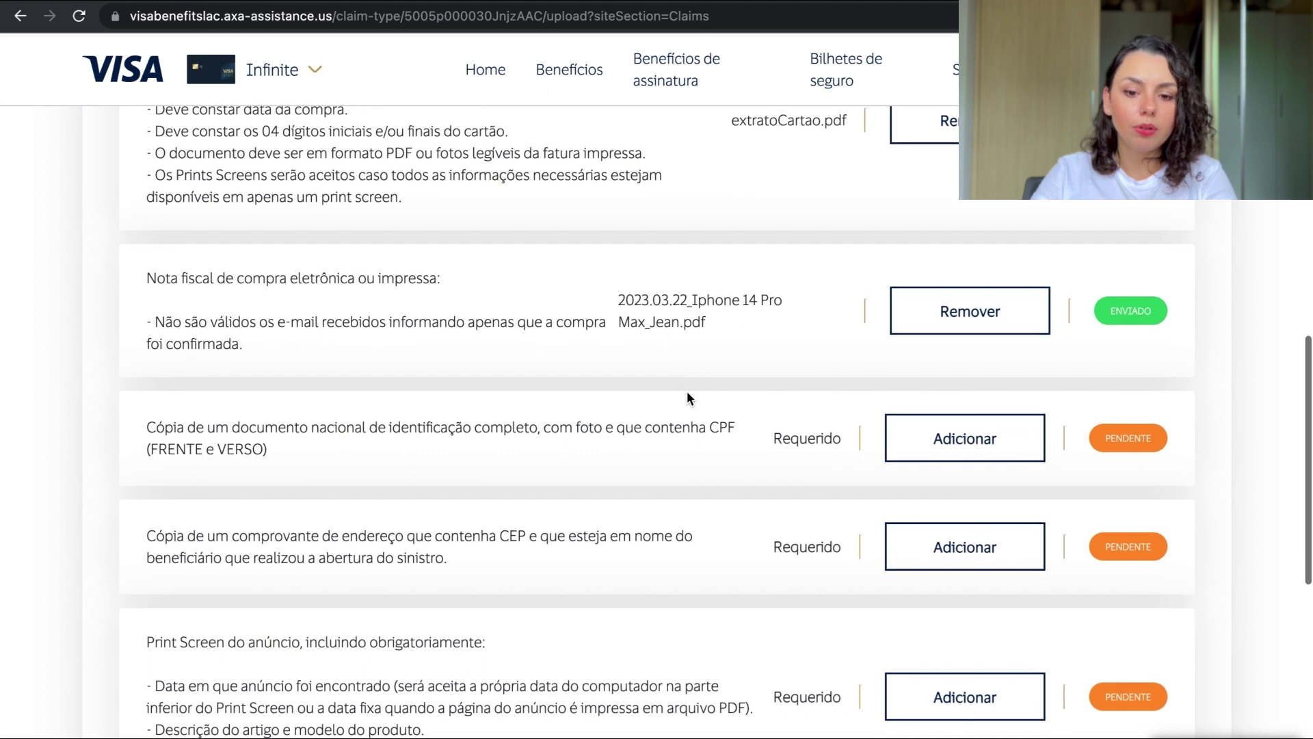
click(961, 439)
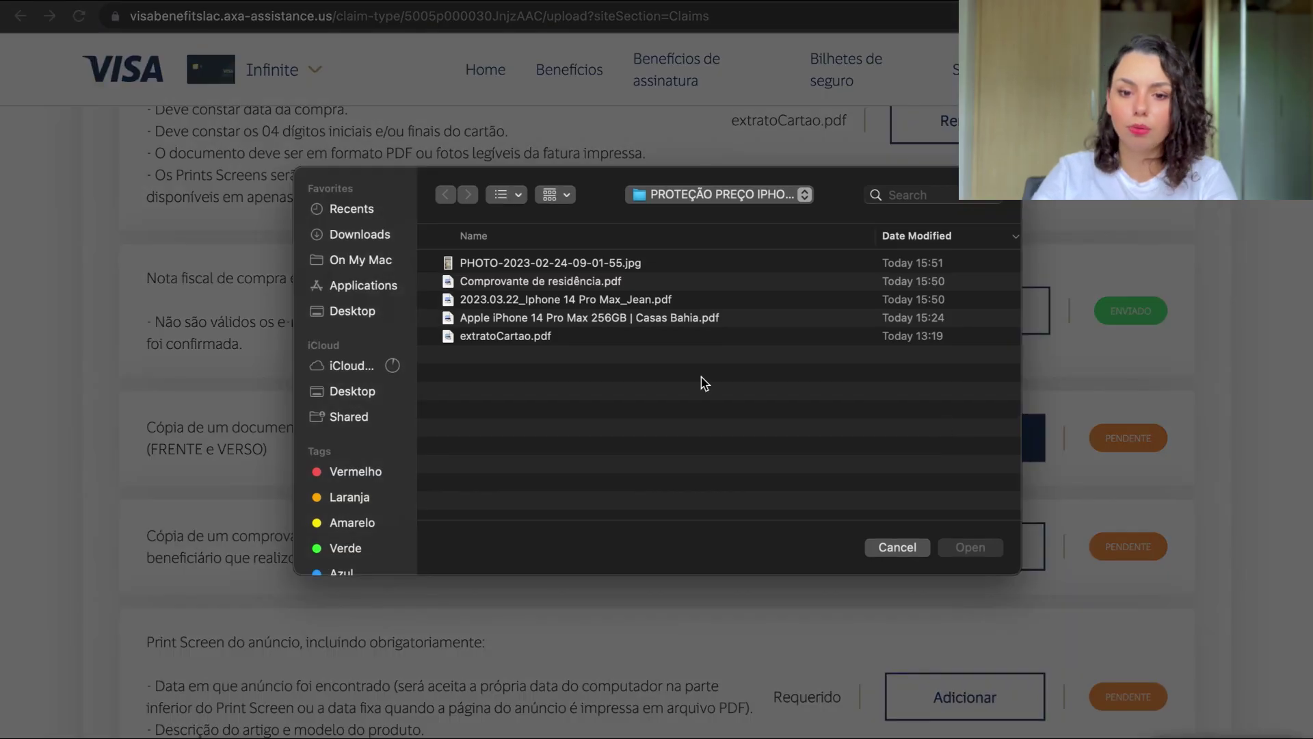
double_click(681, 263)
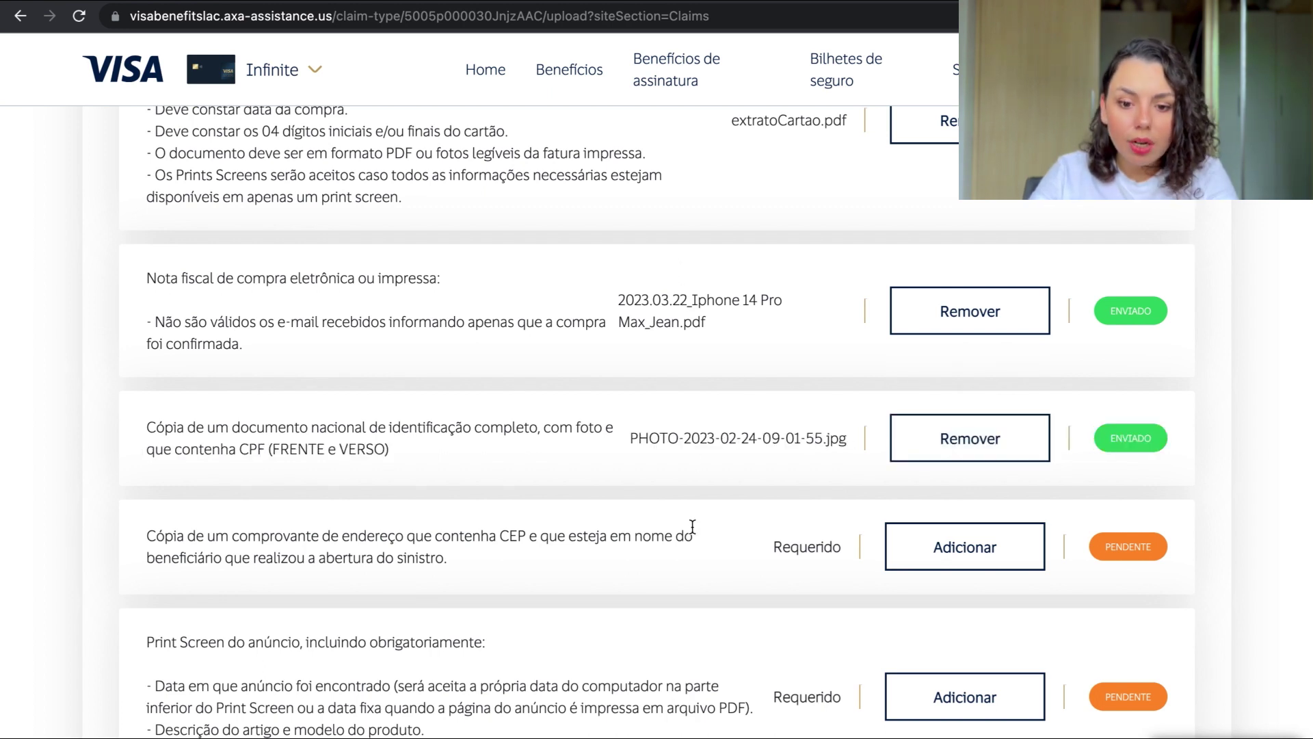
click(973, 540)
click(735, 283)
double_click(735, 283)
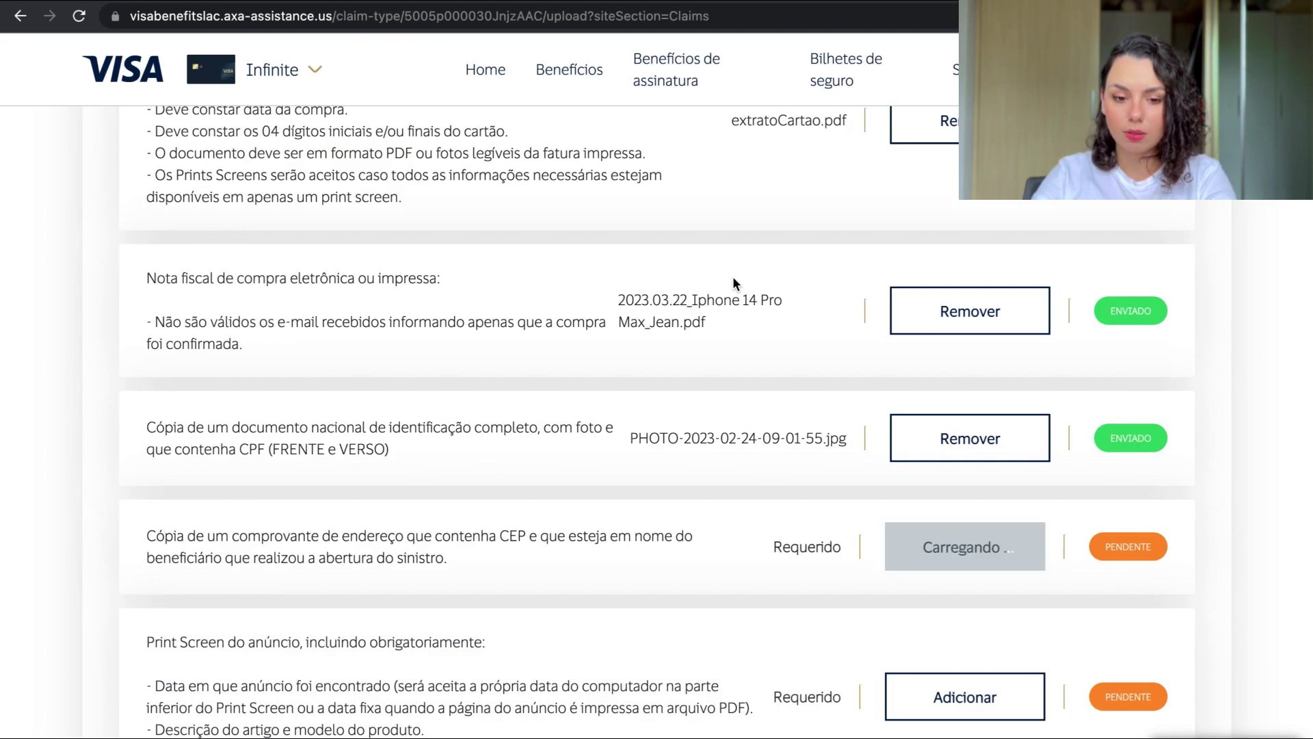
Attach the PDF Apple iPhone 14 Pro Max 256GB | Casas Bahia as the print of the advertisement.
scroll(715, 533, down, 3)
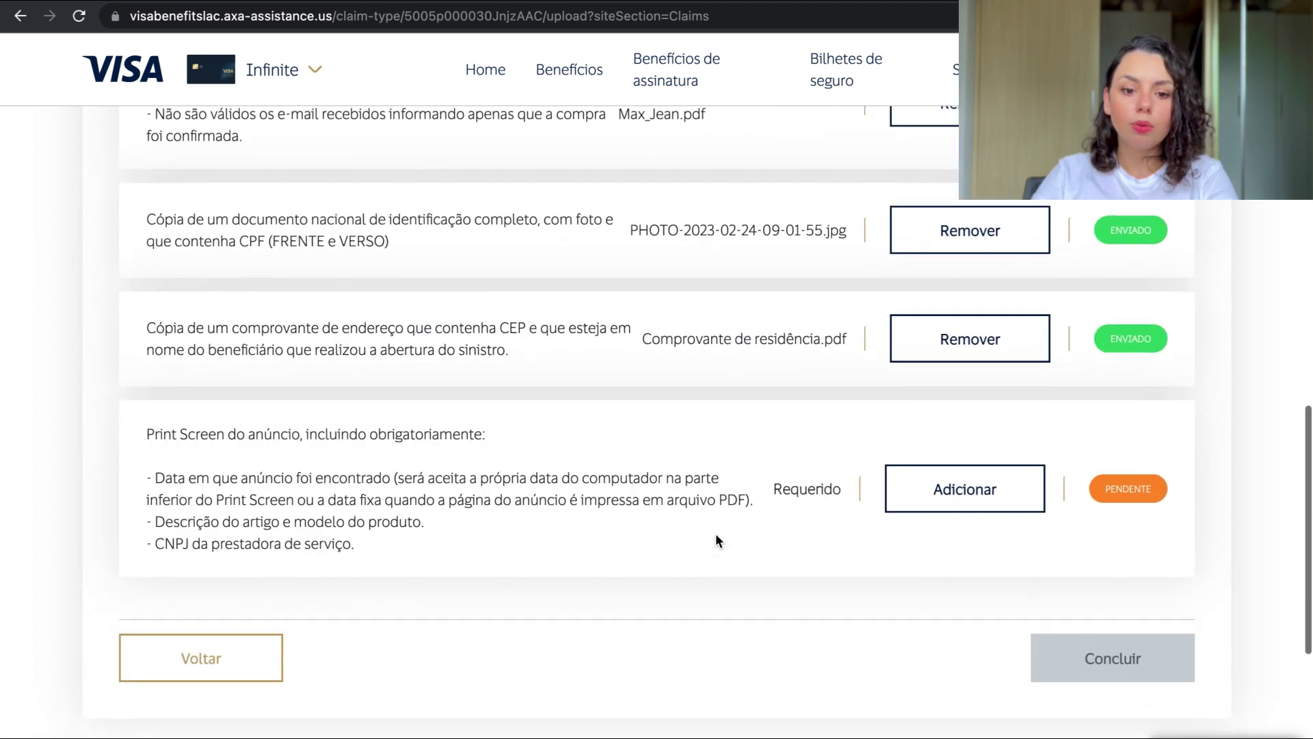
scroll(716, 537, down, 1)
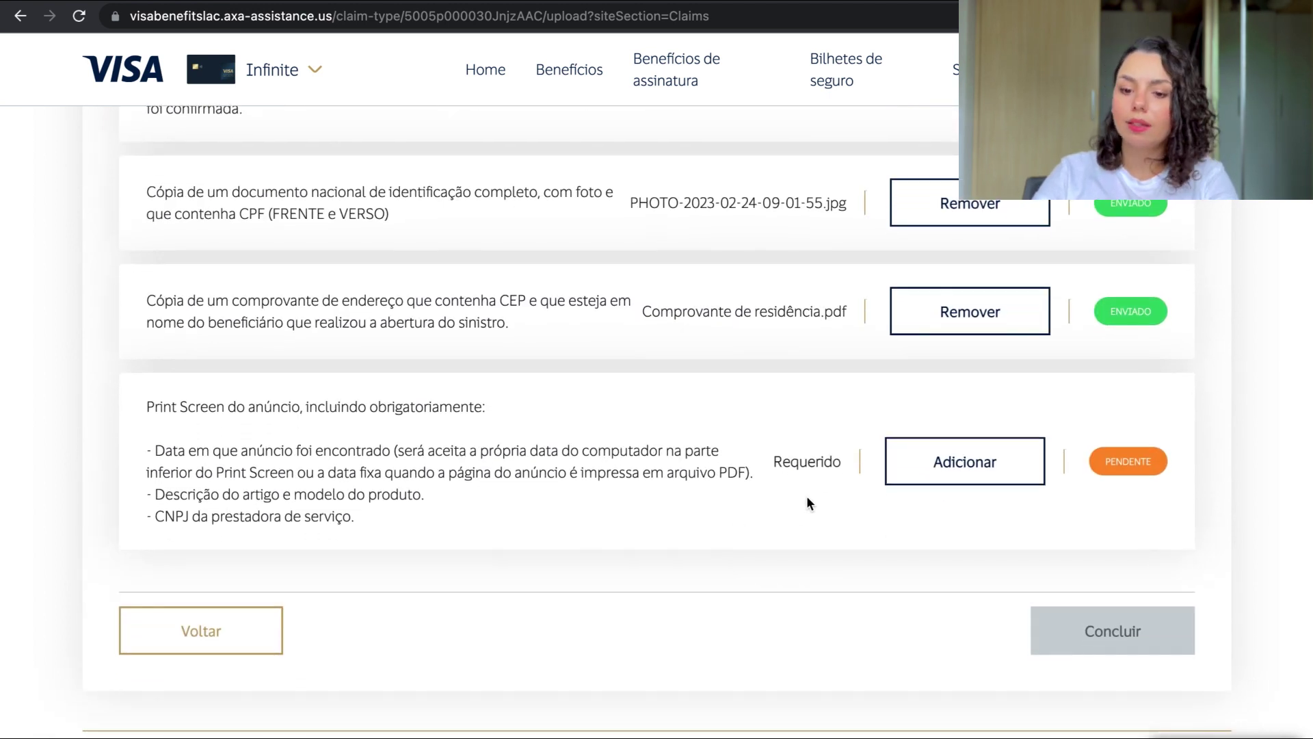
click(968, 464)
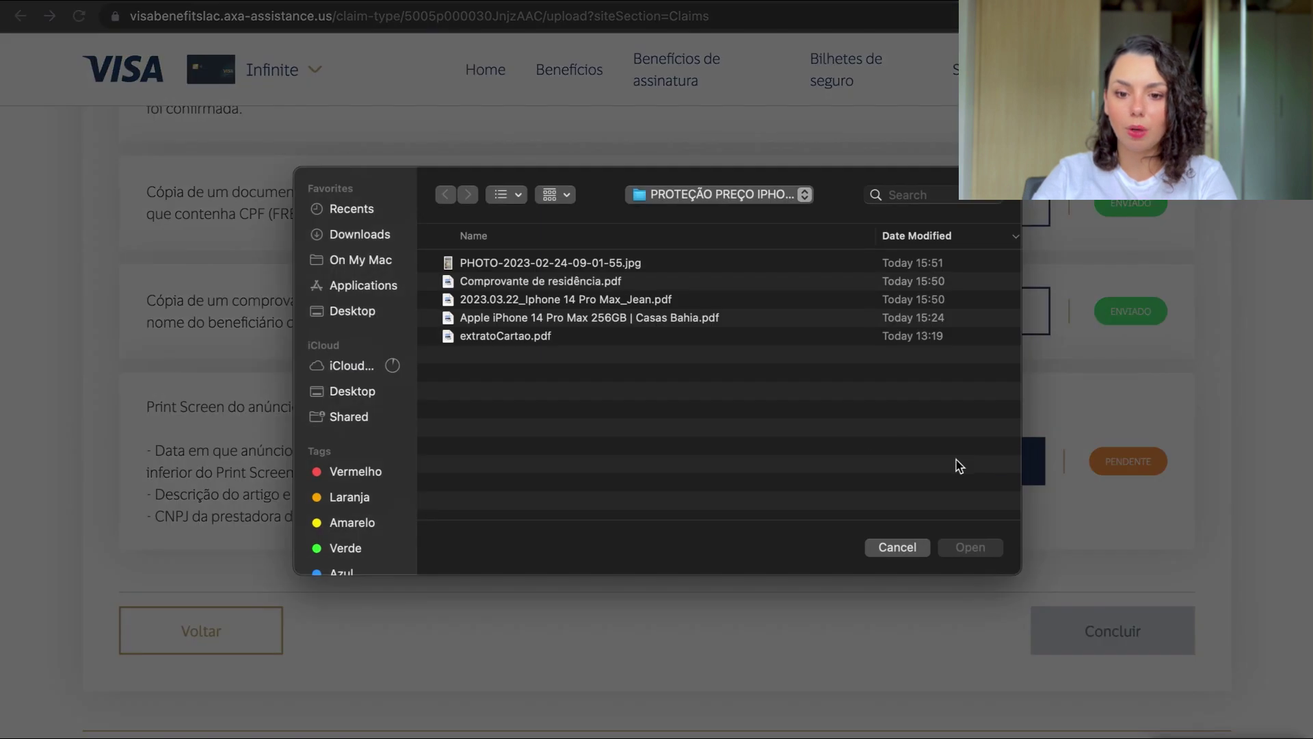
double_click(680, 318)
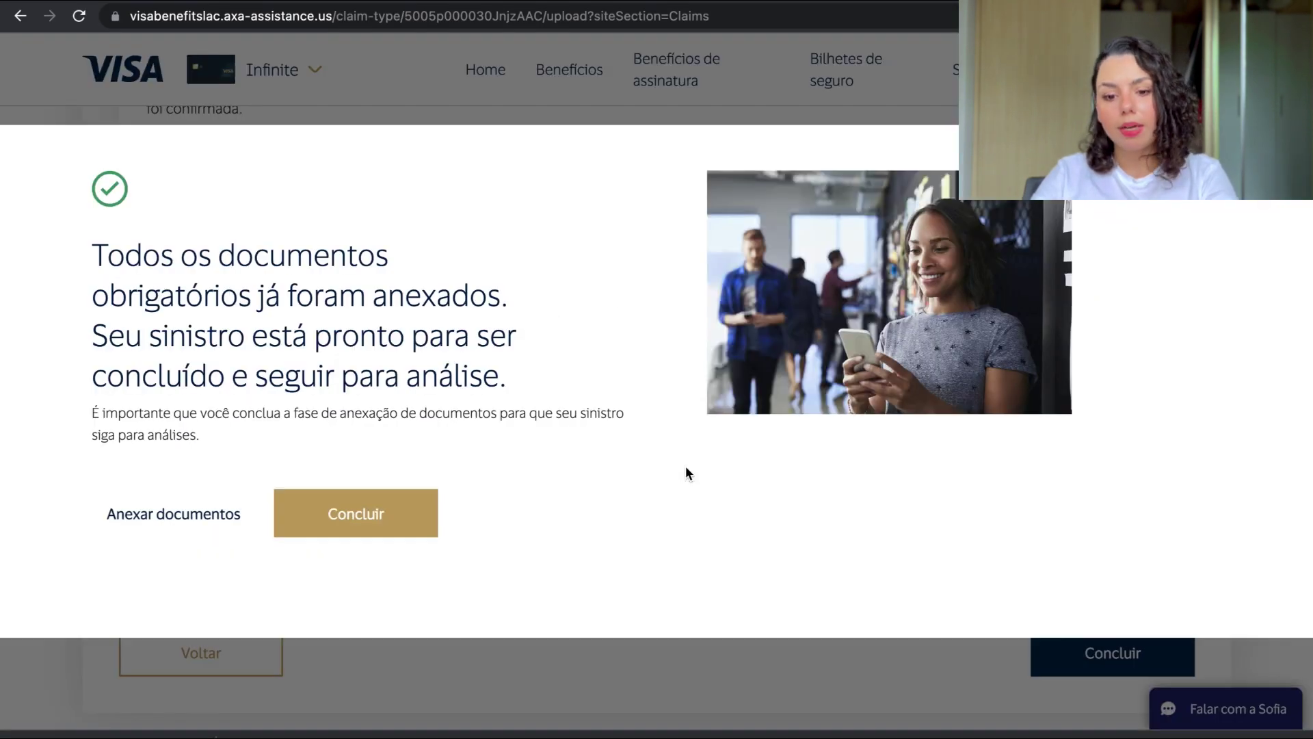
Return to the attached documents without concluding the claim and check whose name the proof of address must carry.
click(204, 517)
scroll(640, 520, up, 3)
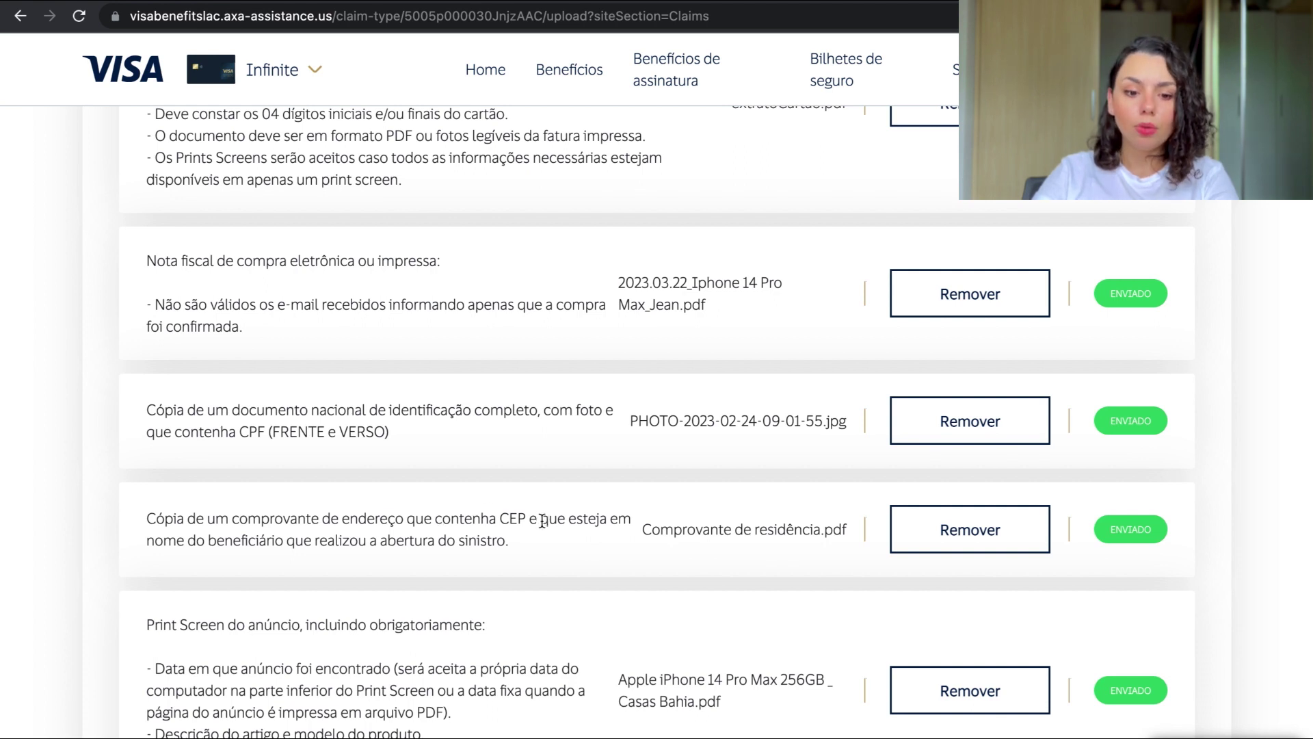
drag(538, 520, 524, 541)
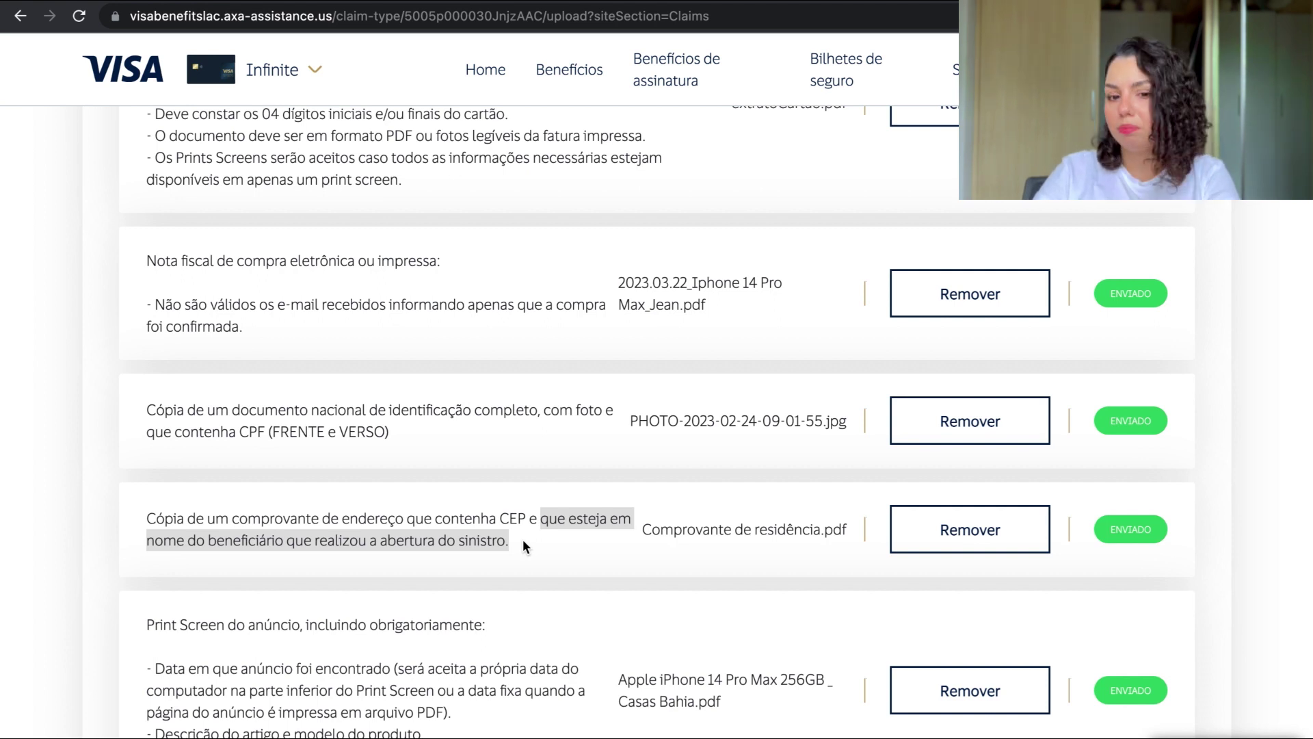
Examine the optional additional-information field among the claim's documents and review the Informações Complementares document prepared for it.
click(523, 539)
scroll(523, 539, up, 5)
scroll(522, 546, up, 1)
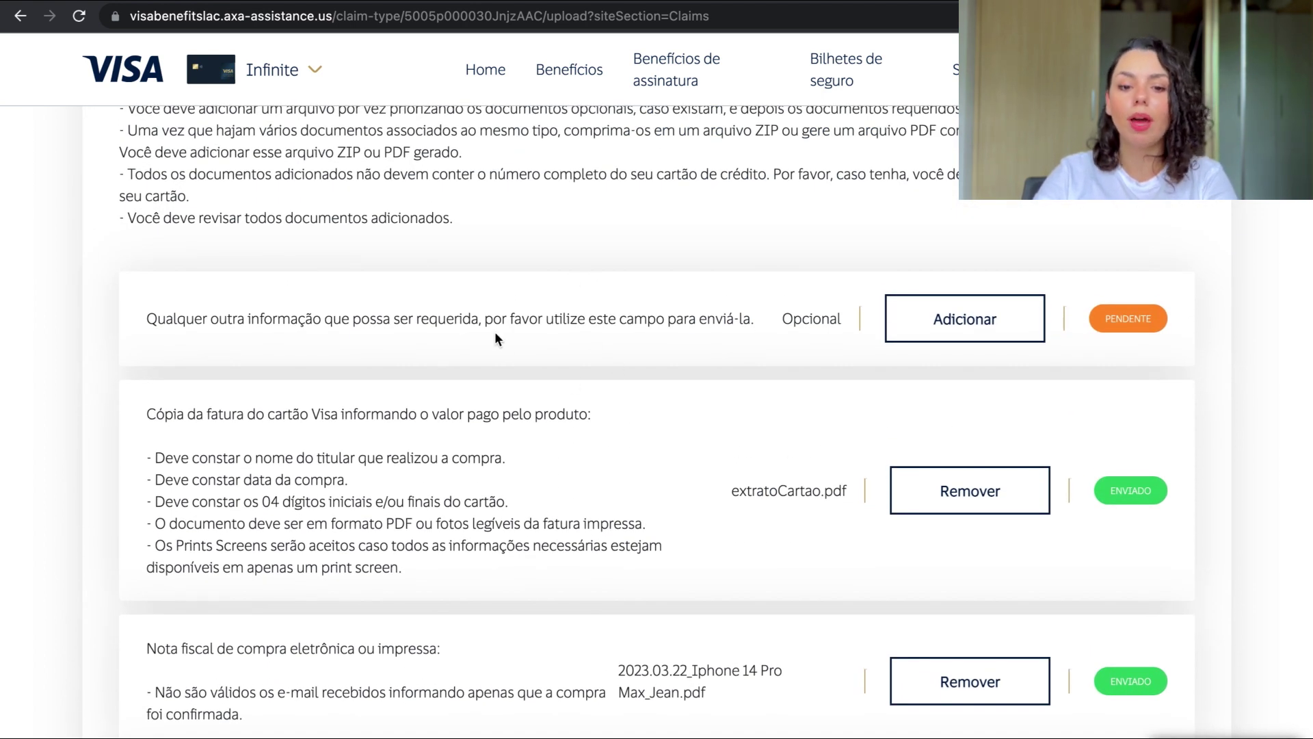
drag(146, 320, 776, 321)
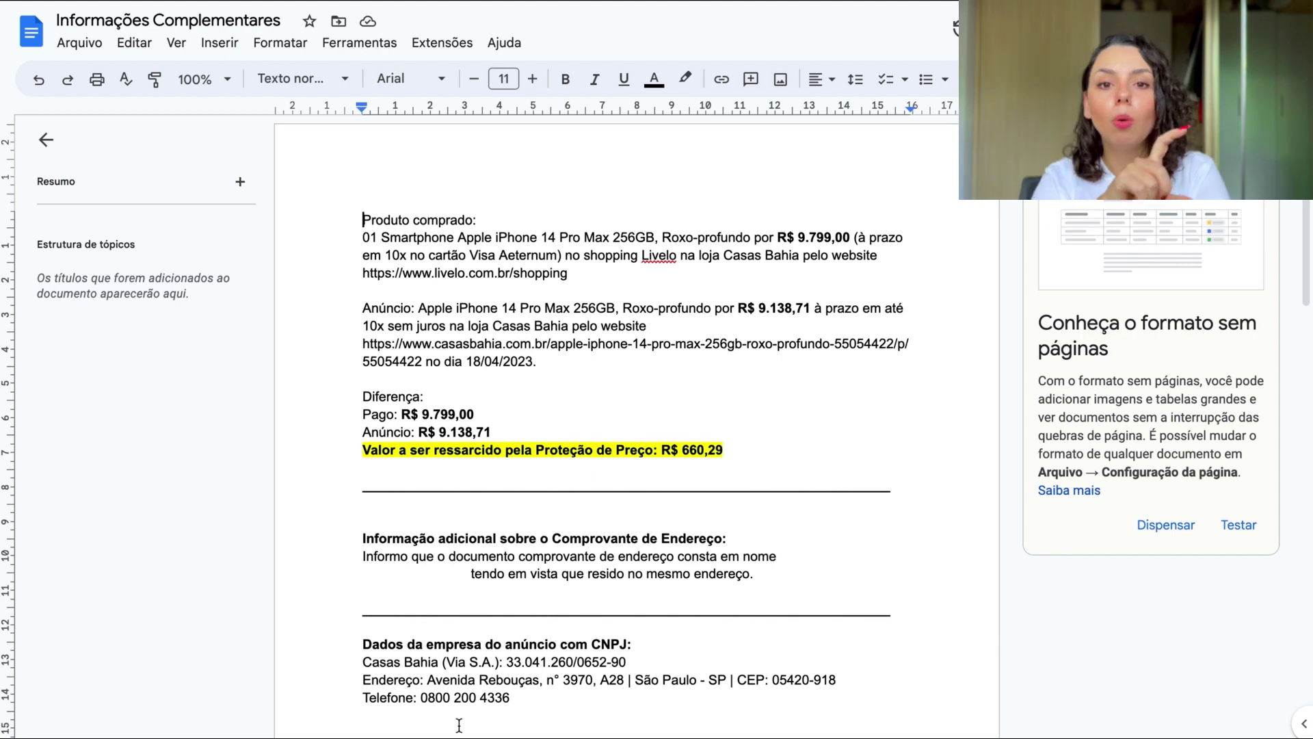
key(super+v)
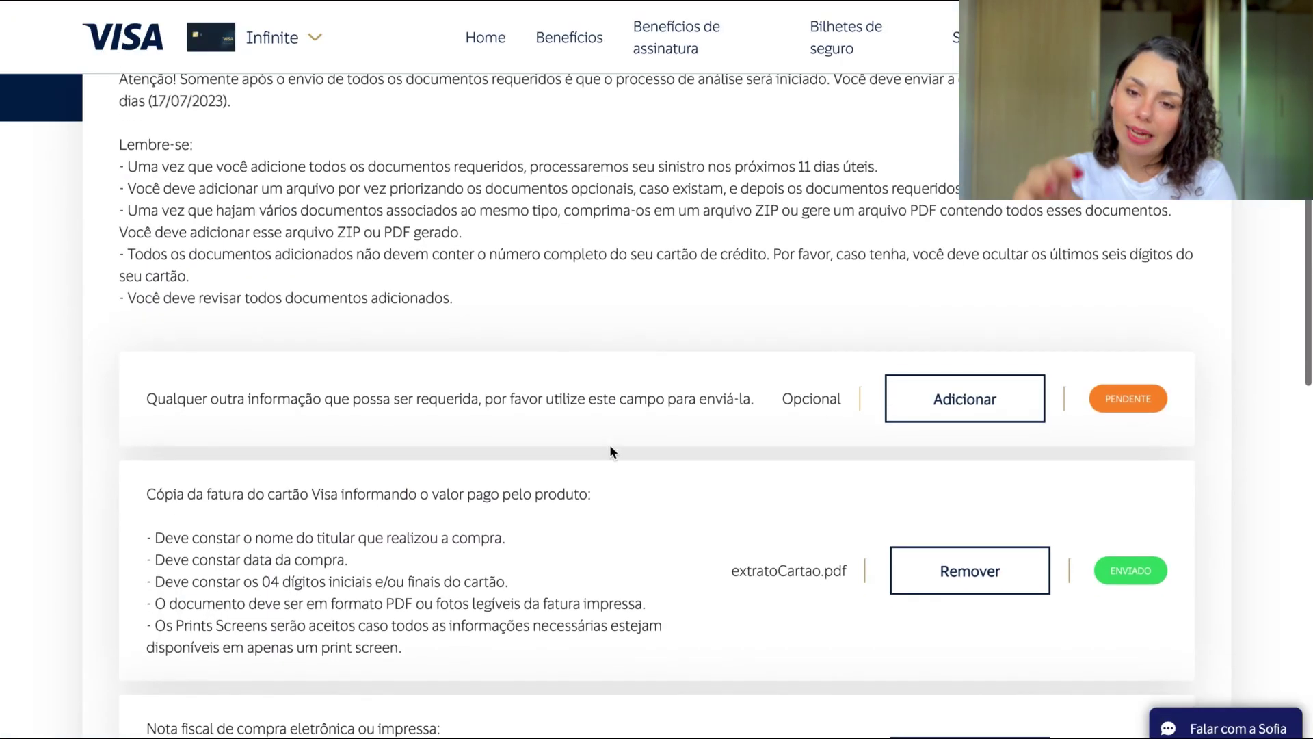
Attach Informações Complementares.pdf as the optional additional information and conclude the claim so it goes to analysis.
click(966, 410)
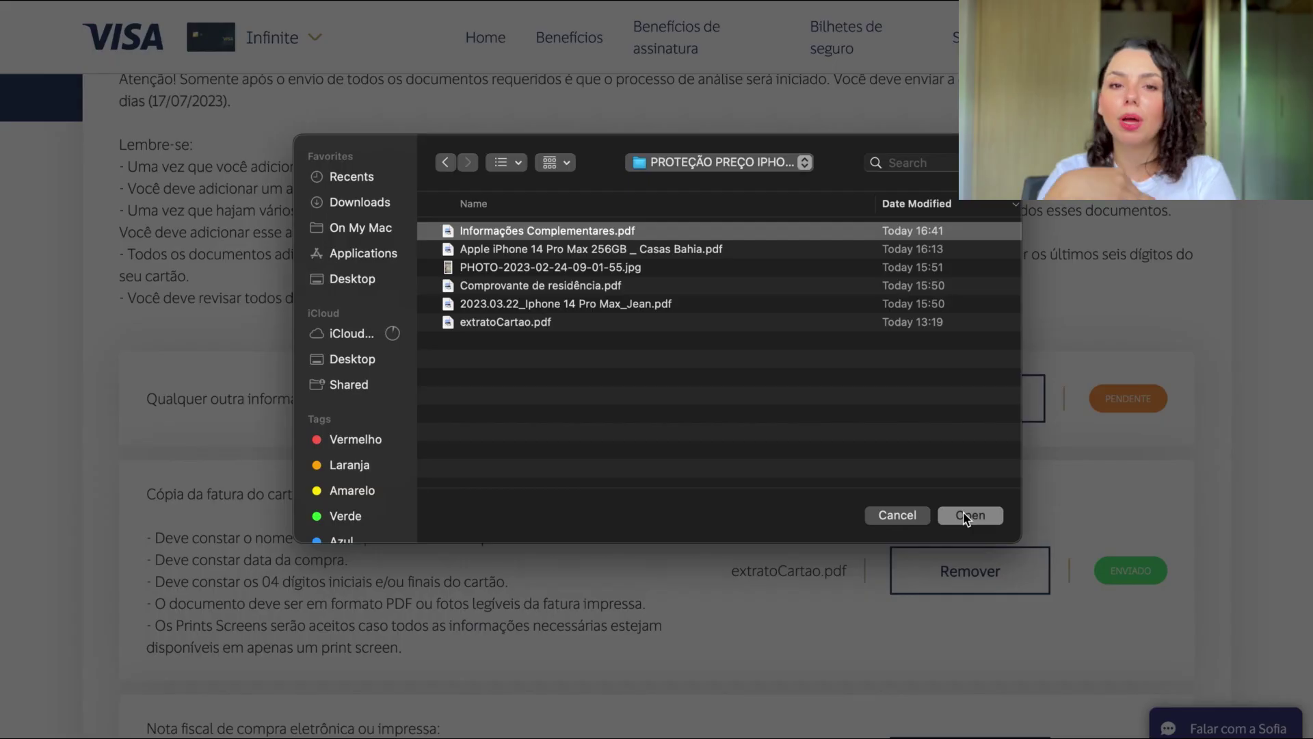
click(968, 515)
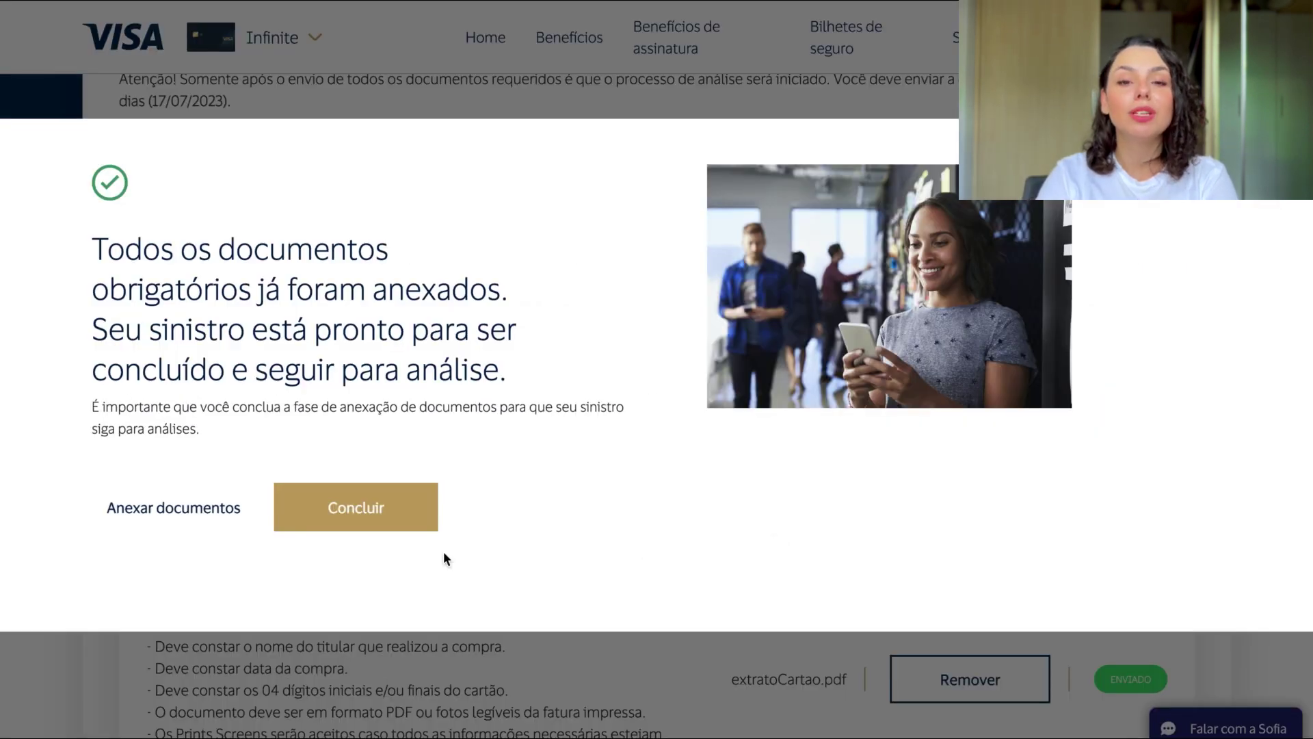
click(395, 510)
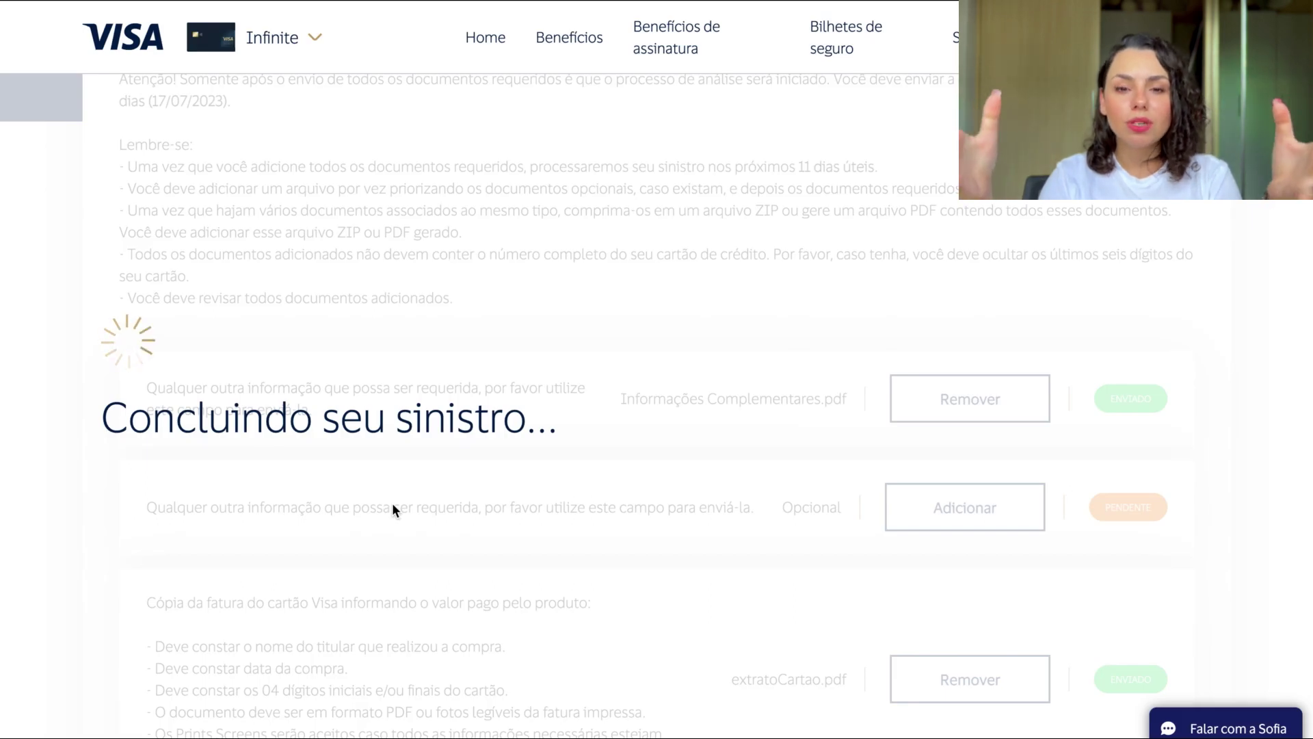